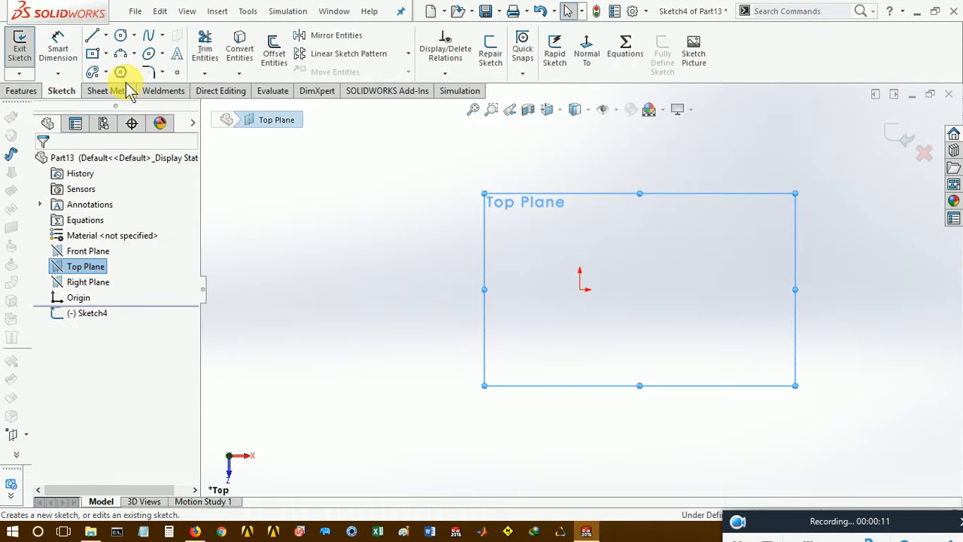
# Step: Sketch a center rectangle of about 180 × 138 mm on the Top Plane, centred on the origin
pyautogui.click(92, 54)
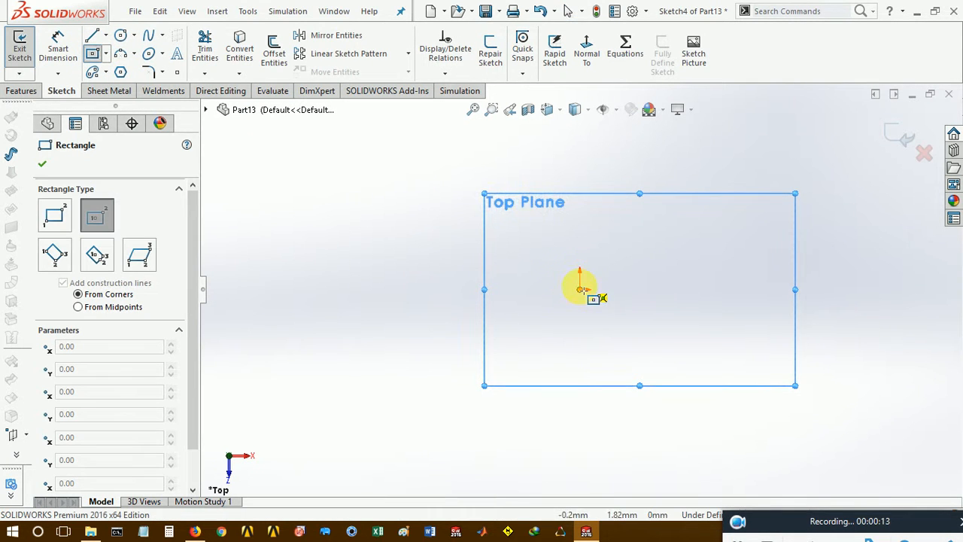
pyautogui.click(578, 287)
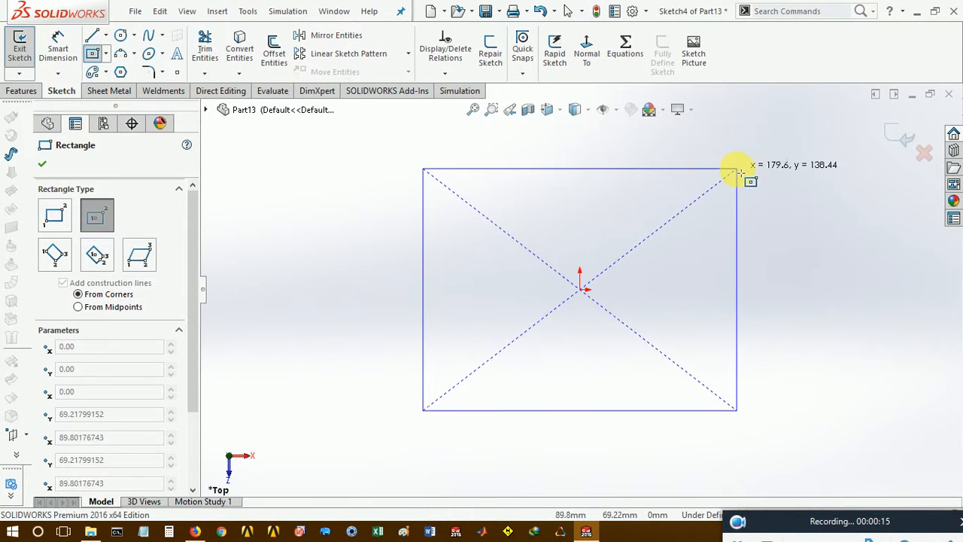
pyautogui.click(737, 169)
pyautogui.click(42, 164)
# Step: Extrude the rectangle upward to a blind depth of 45 mm
pyautogui.click(24, 91)
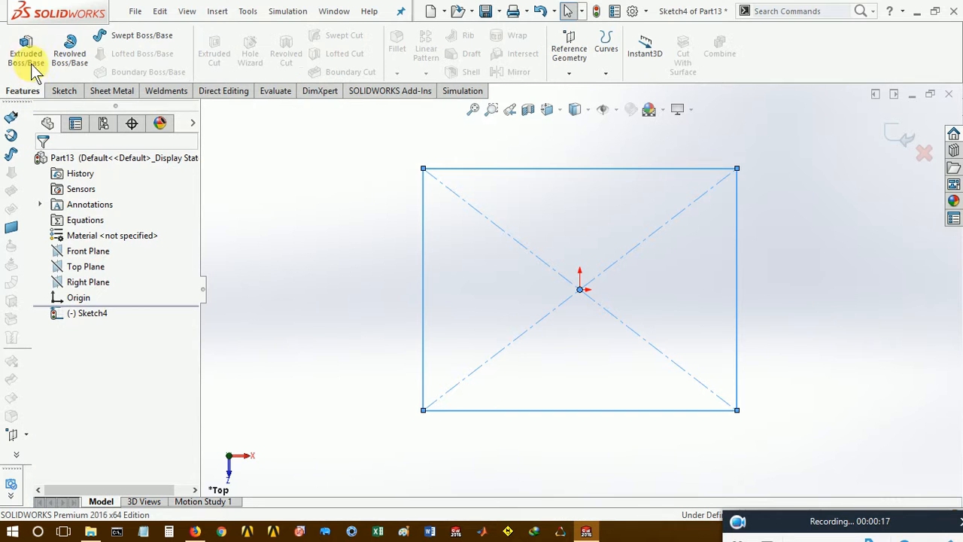
pyautogui.click(30, 61)
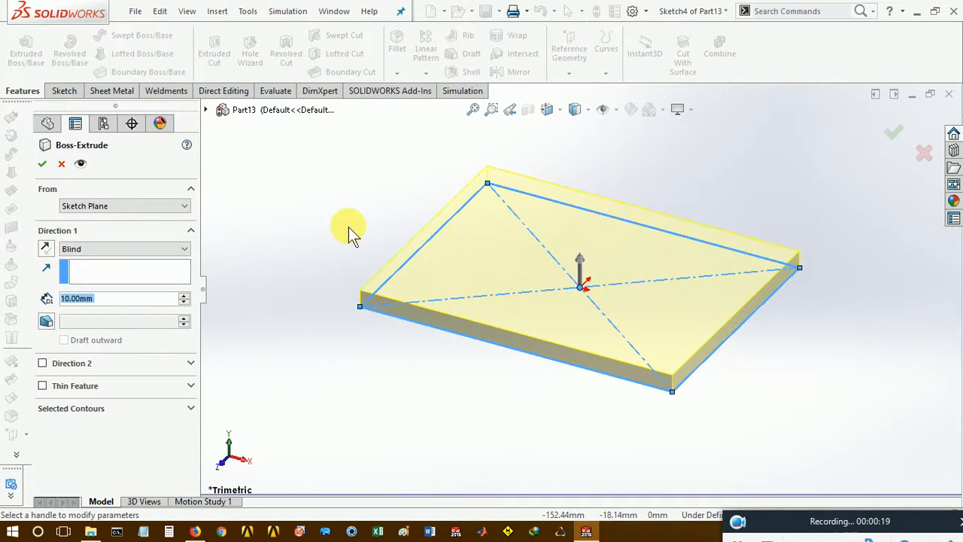
pyautogui.moveTo(576, 258); pyautogui.dragTo(578, 200)
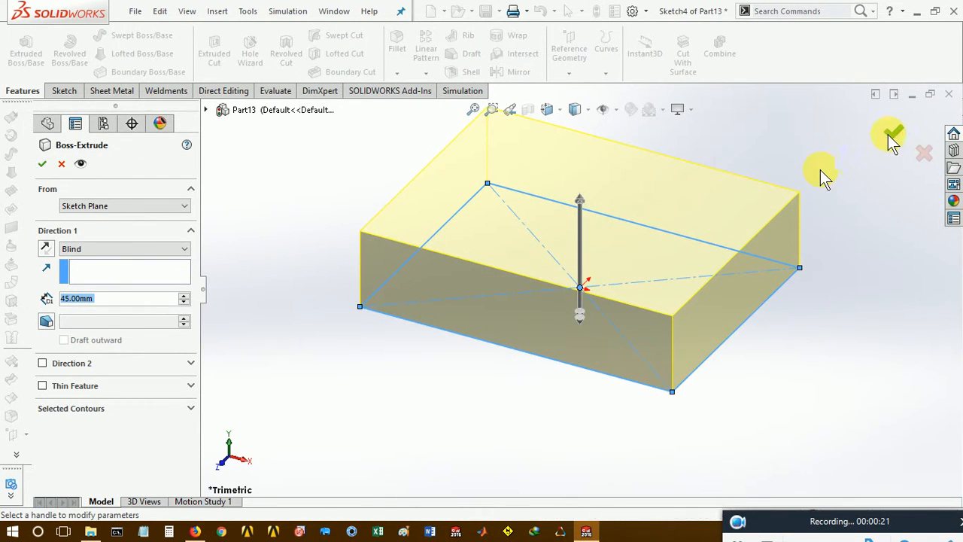
pyautogui.press('Return')
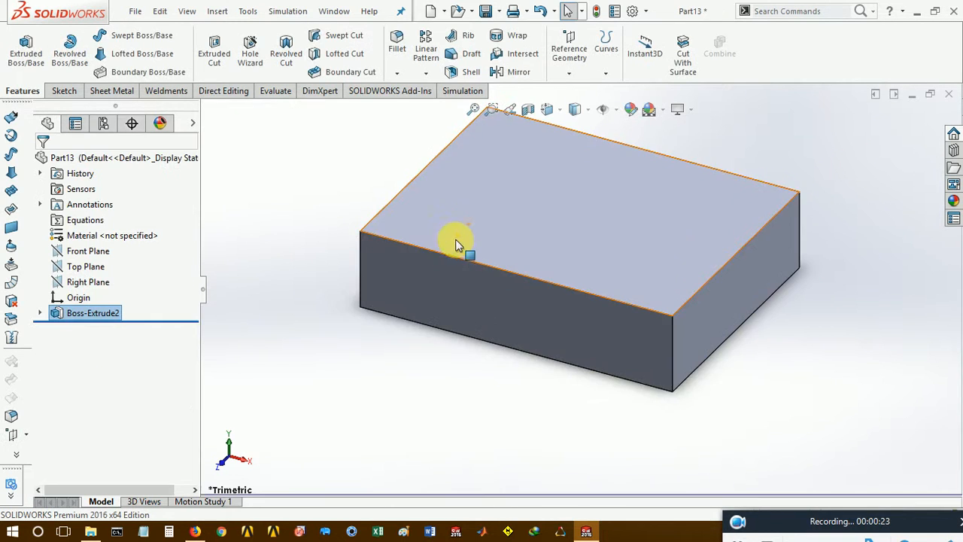
# Step: Assign Alloy Steel from the SOLIDWORKS Materials steel category to the part
pyautogui.moveTo(459, 248); pyautogui.dragTo(490, 243, button='middle')
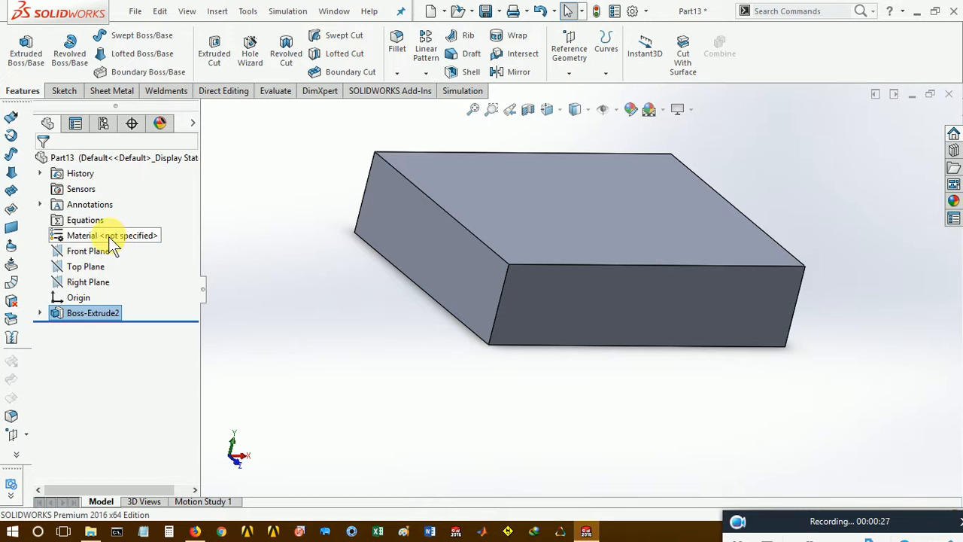
pyautogui.click(137, 236)
pyautogui.rightClick(137, 236)
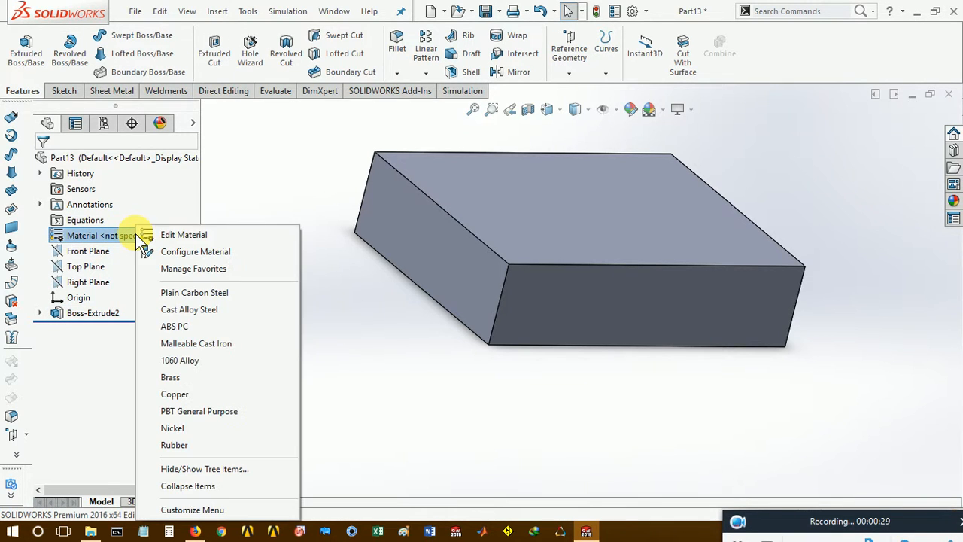
pyautogui.click(176, 235)
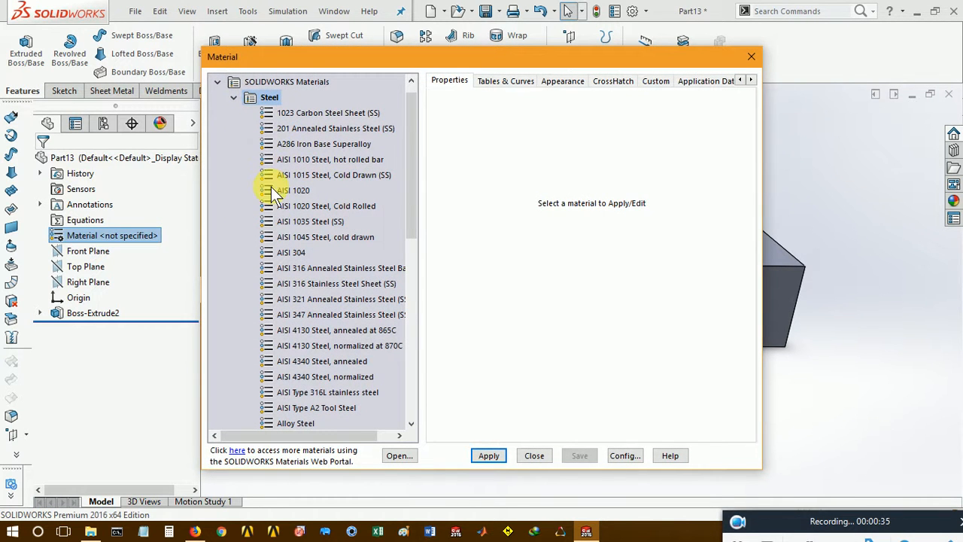
pyautogui.click(235, 98)
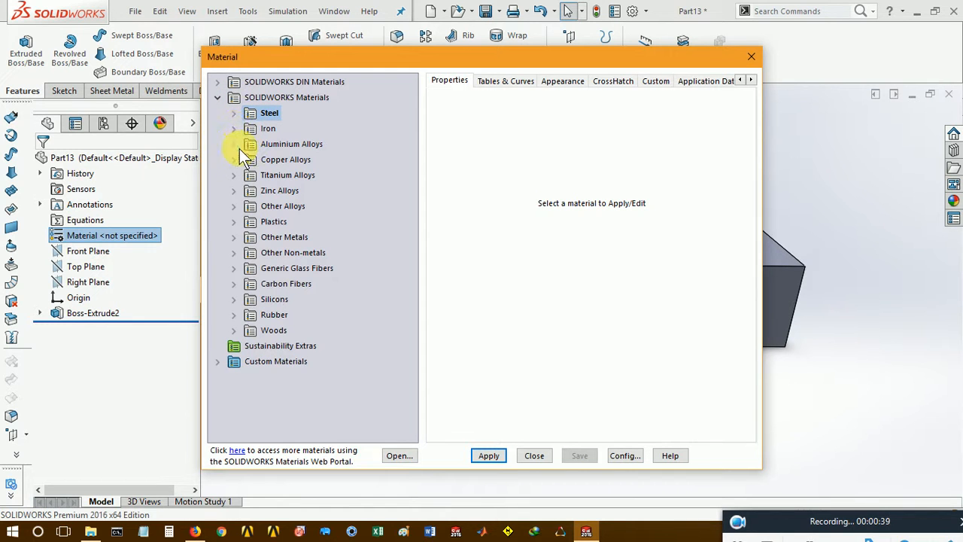
pyautogui.click(236, 113)
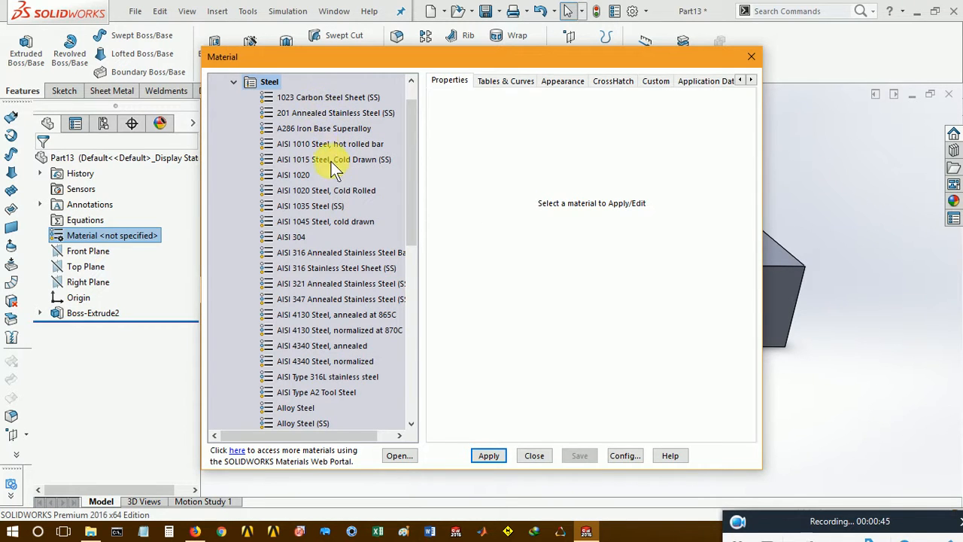
pyautogui.scroll(-4, 331, 181)
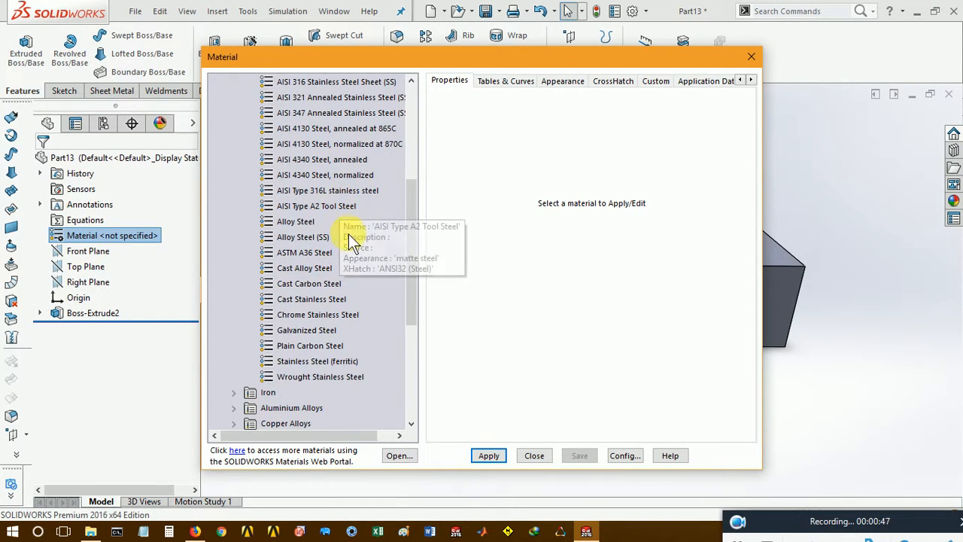
pyautogui.click(301, 221)
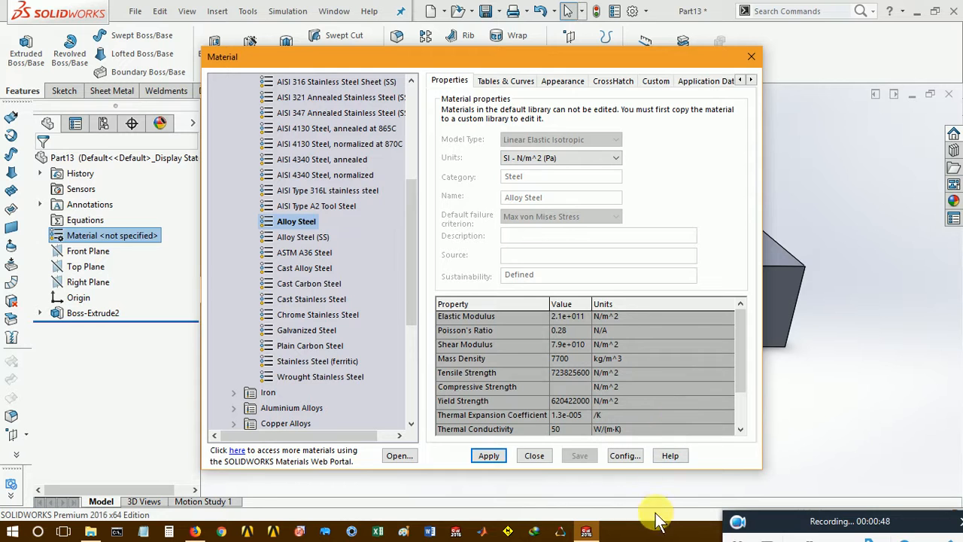
pyautogui.click(489, 455)
pyautogui.click(534, 456)
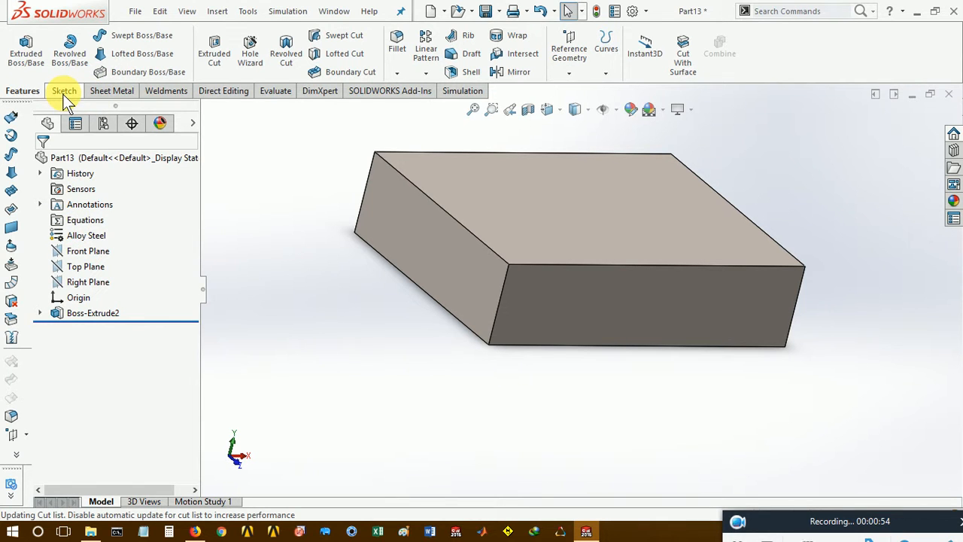
# Step: Examine the block's mass, density and volume in its mass properties
pyautogui.click(263, 91)
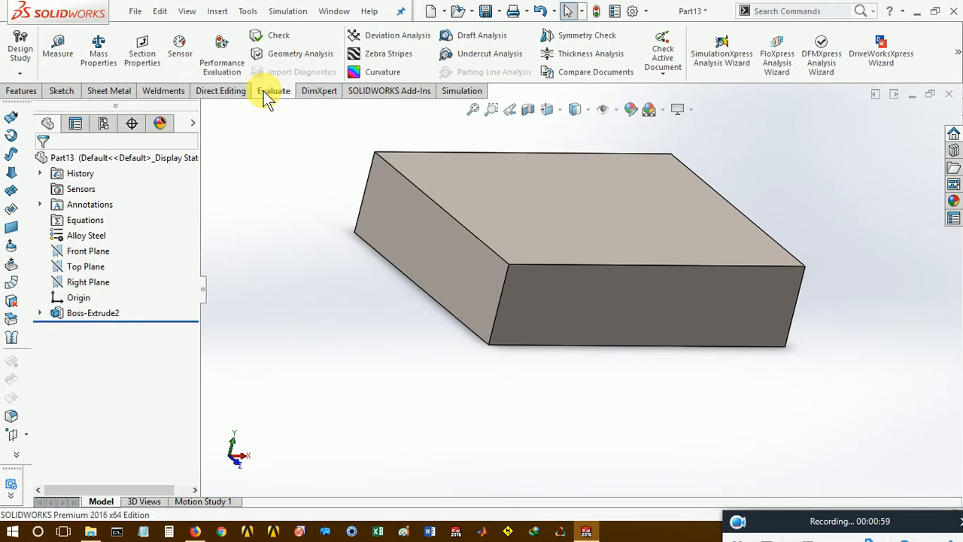
pyautogui.click(103, 64)
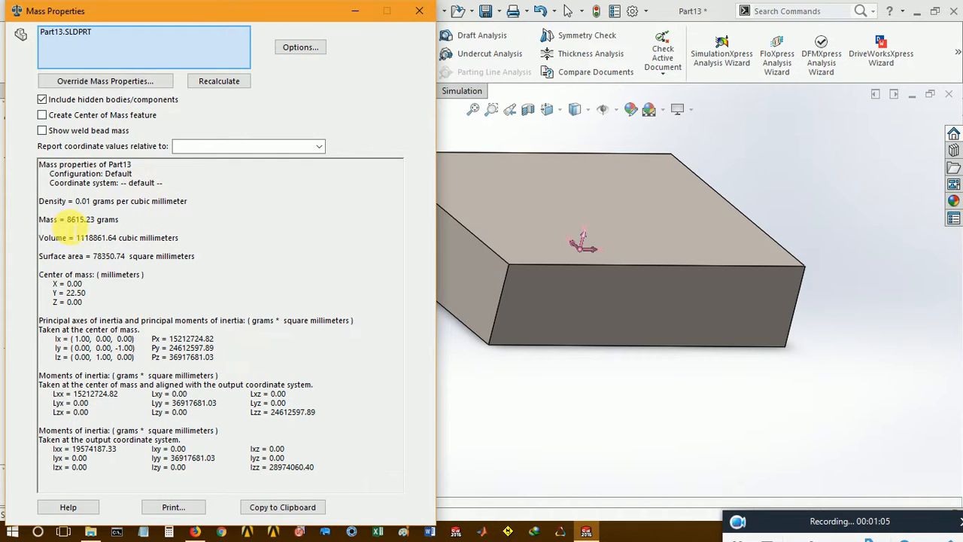
pyautogui.moveTo(72, 223); pyautogui.dragTo(128, 227)
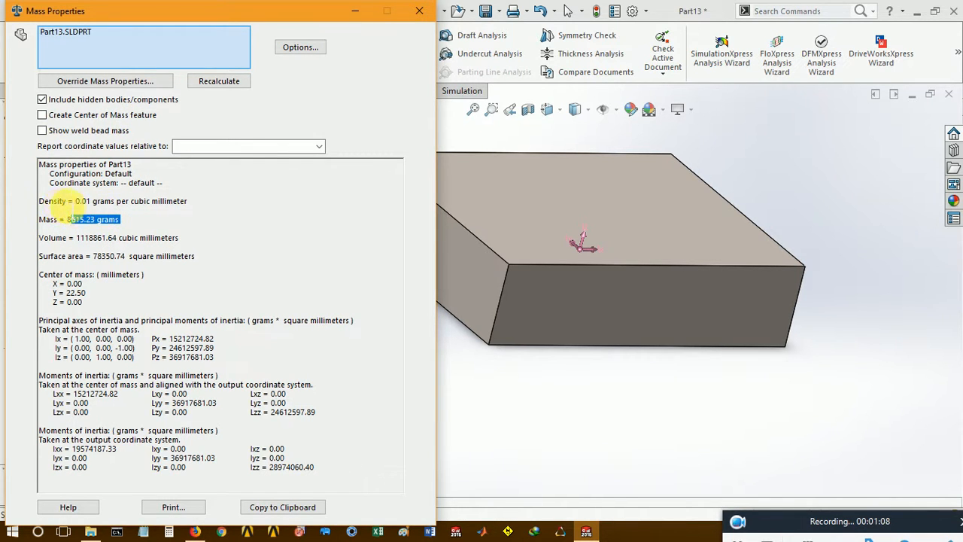
pyautogui.moveTo(63, 201); pyautogui.dragTo(174, 207)
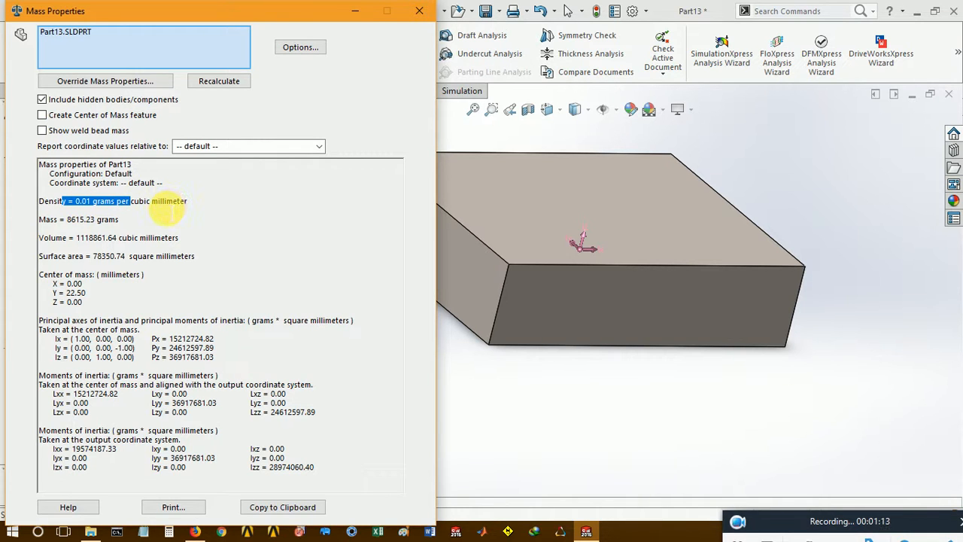
pyautogui.moveTo(84, 238); pyautogui.dragTo(157, 240)
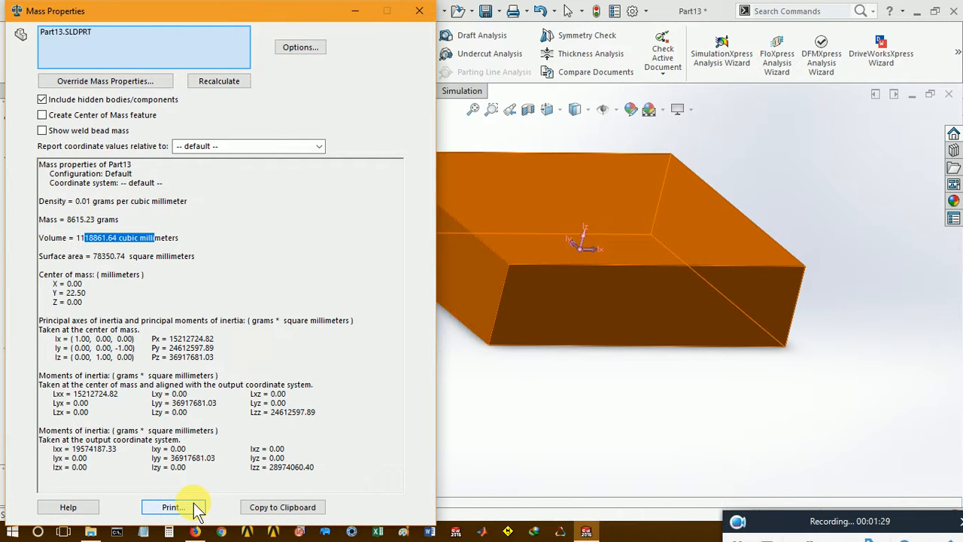
pyautogui.click(418, 12)
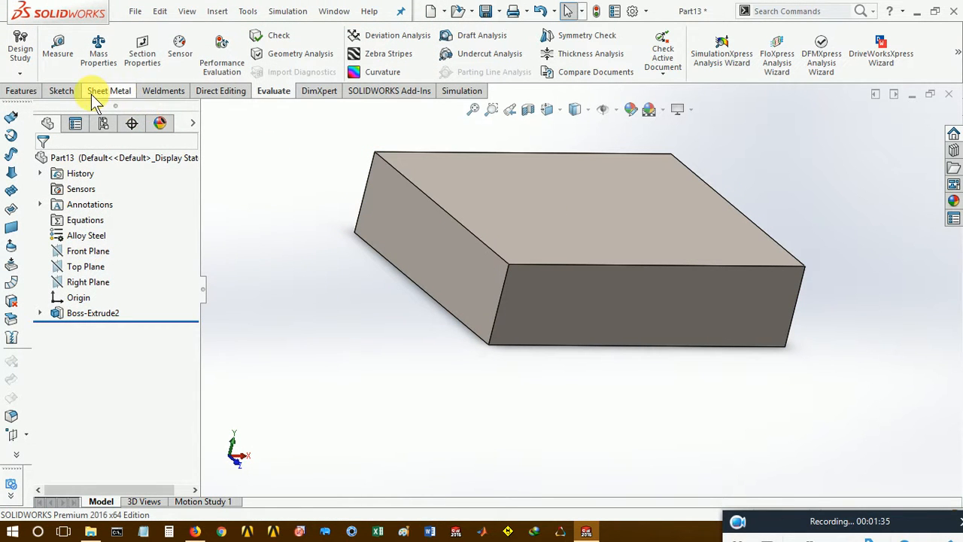
# Step: Sketch a circle with a radius of about 40 mm on the block's top face, centred on the origin
pyautogui.click(6, 92)
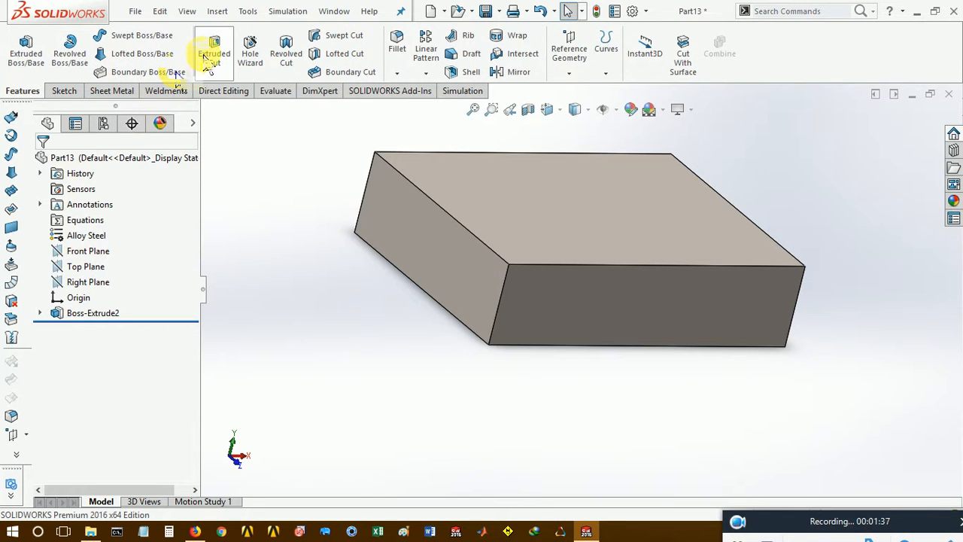
pyautogui.click(90, 269)
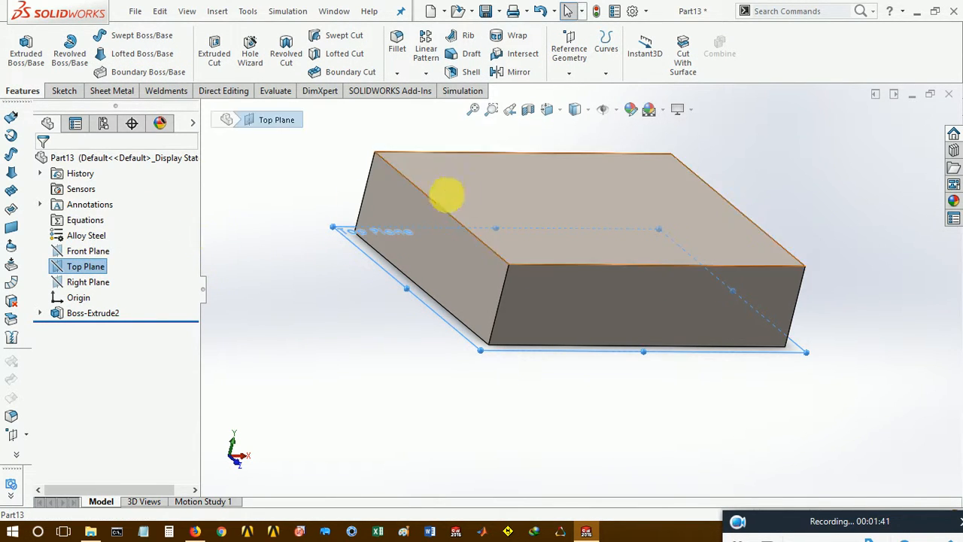
pyautogui.click(447, 194)
pyautogui.click(620, 136)
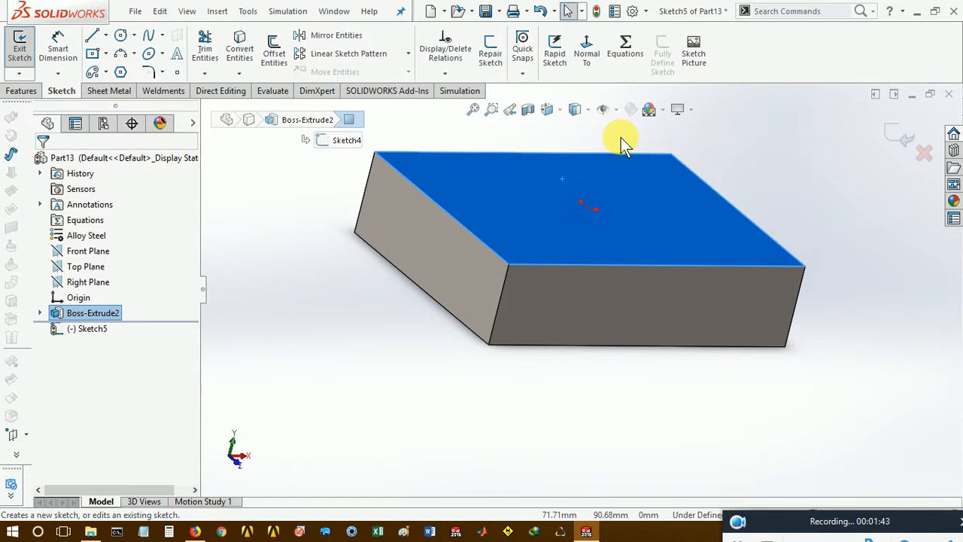
pyautogui.click(121, 36)
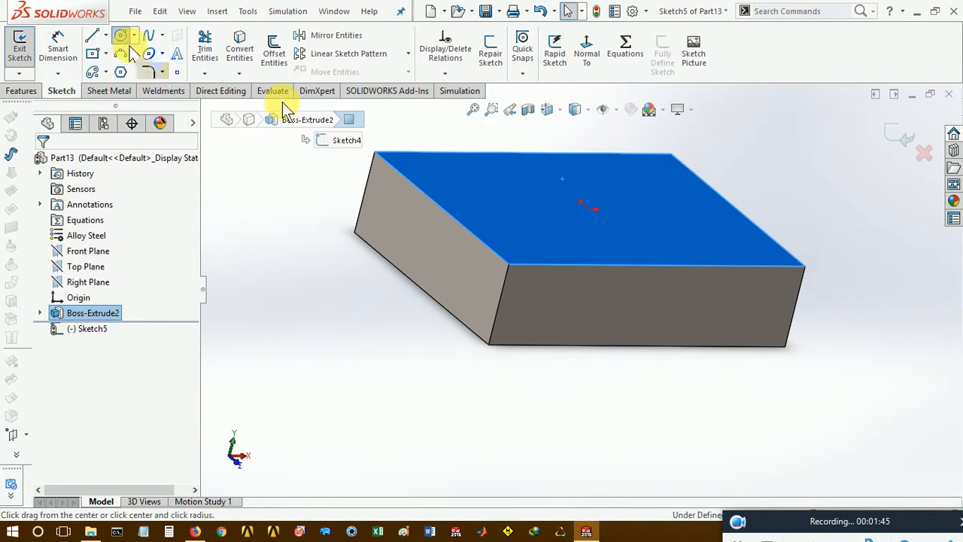
pyautogui.click(591, 209)
pyautogui.click(631, 242)
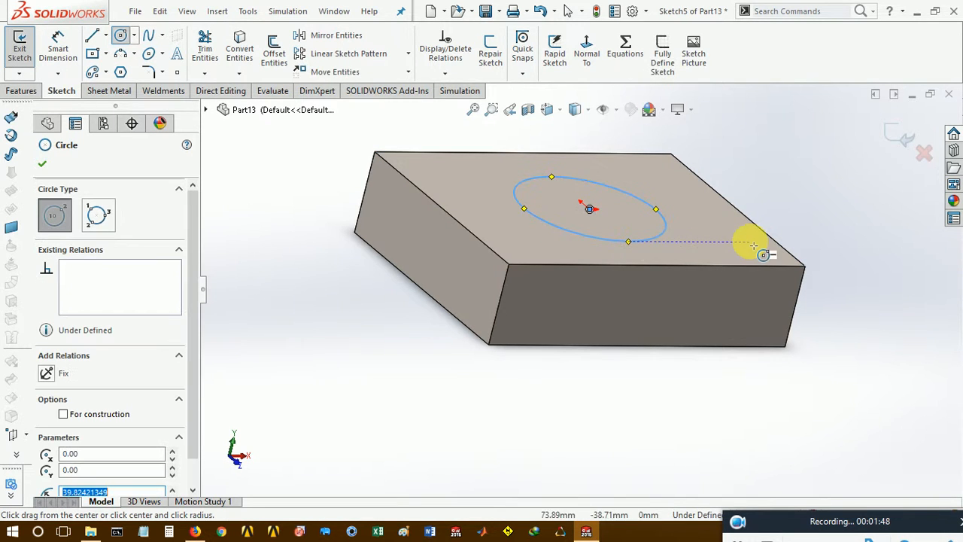
pyautogui.moveTo(737, 255); pyautogui.dragTo(714, 339, button='middle')
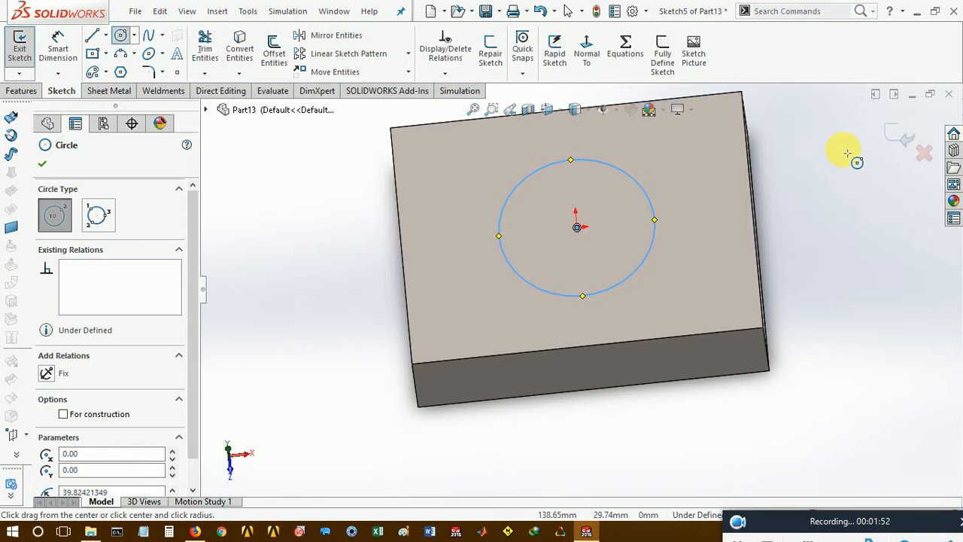
pyautogui.click(42, 163)
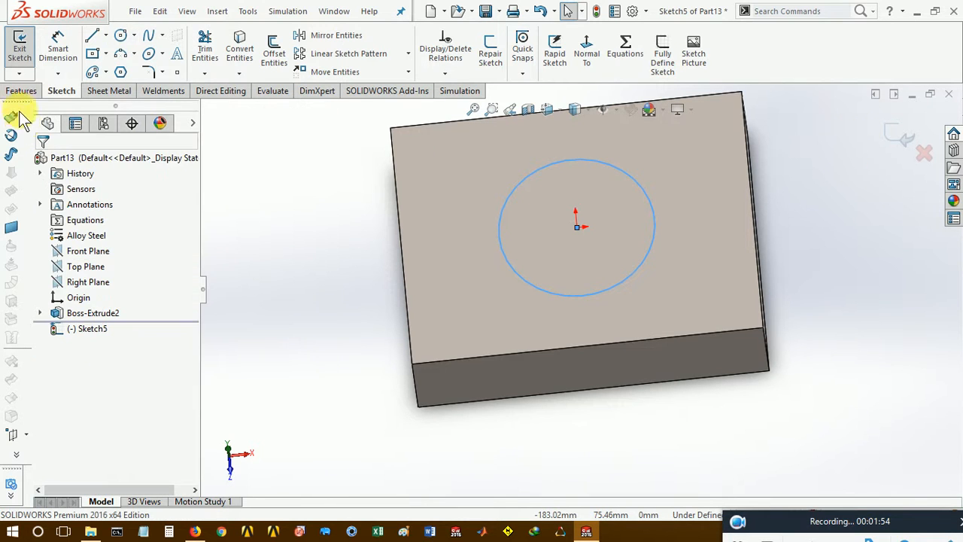
# Step: Start an extruded cut of the circle into the block with a blind depth of 30 mm
pyautogui.click(20, 91)
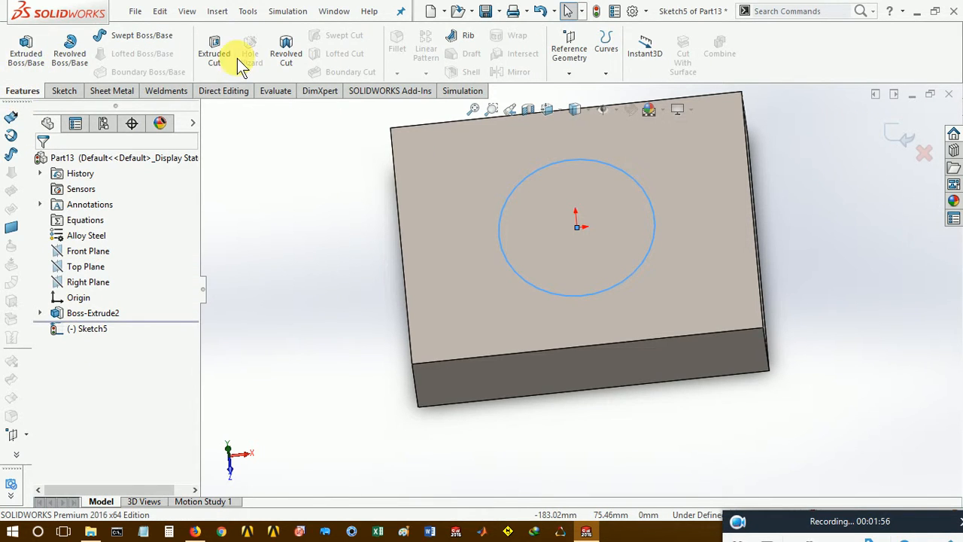
pyautogui.click(214, 53)
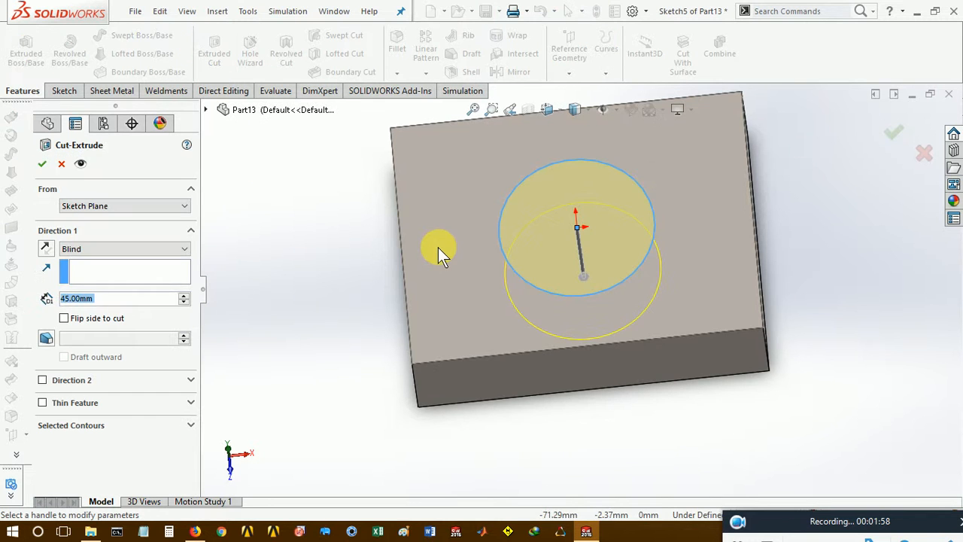
pyautogui.moveTo(495, 197); pyautogui.dragTo(516, 156, button='middle')
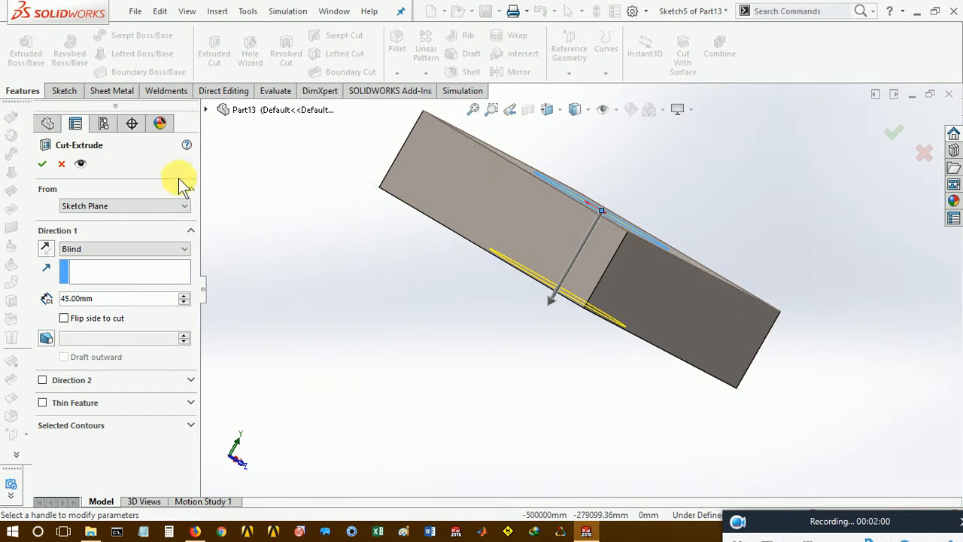
pyautogui.moveTo(555, 302); pyautogui.dragTo(567, 261)
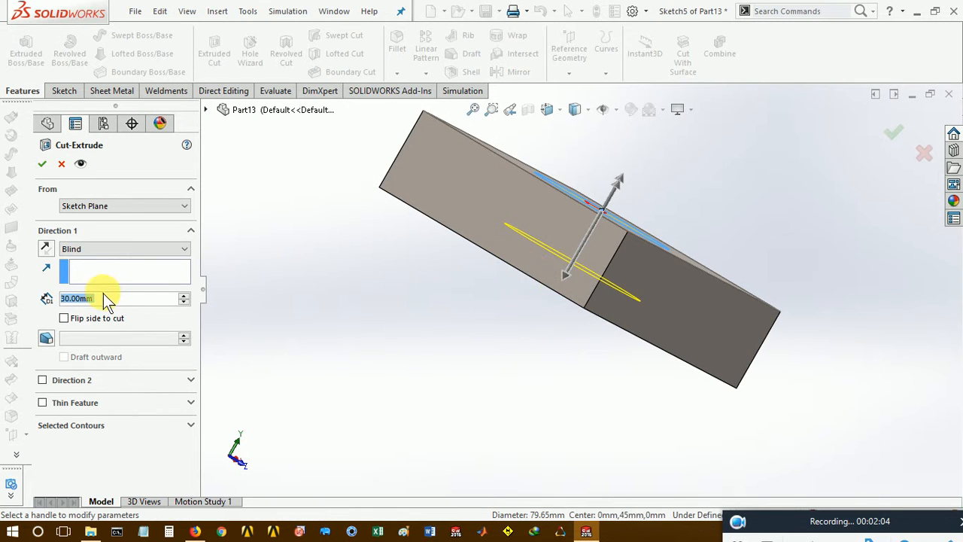
# Step: Try the Through All end condition for the circular cut and change it to Up To Next
pyautogui.click(110, 249)
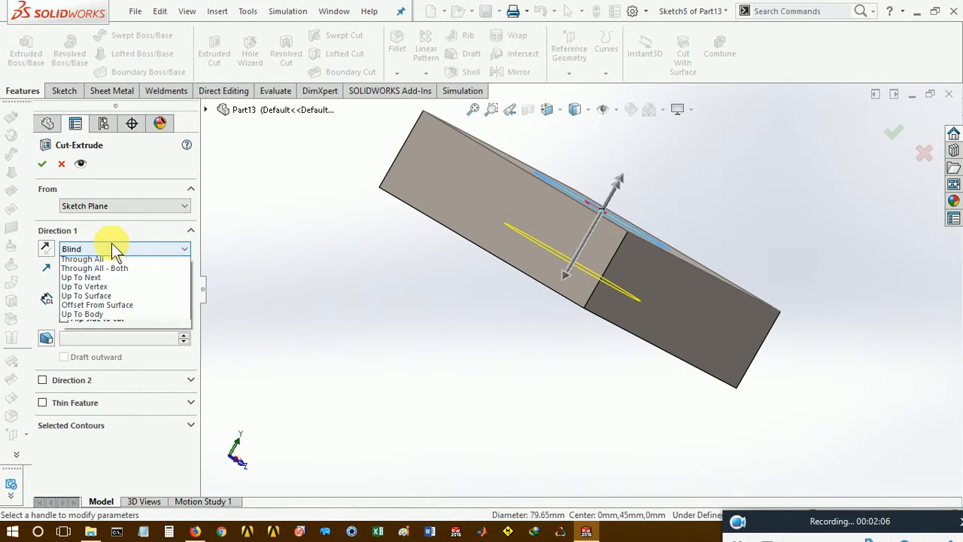
pyautogui.click(109, 273)
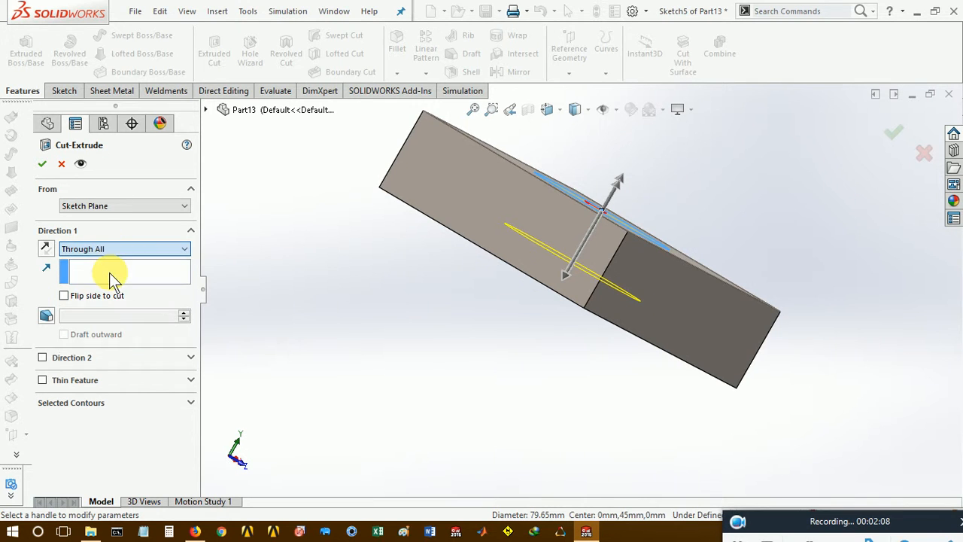
pyautogui.moveTo(585, 280); pyautogui.dragTo(527, 317, button='middle')
pyautogui.click(133, 249)
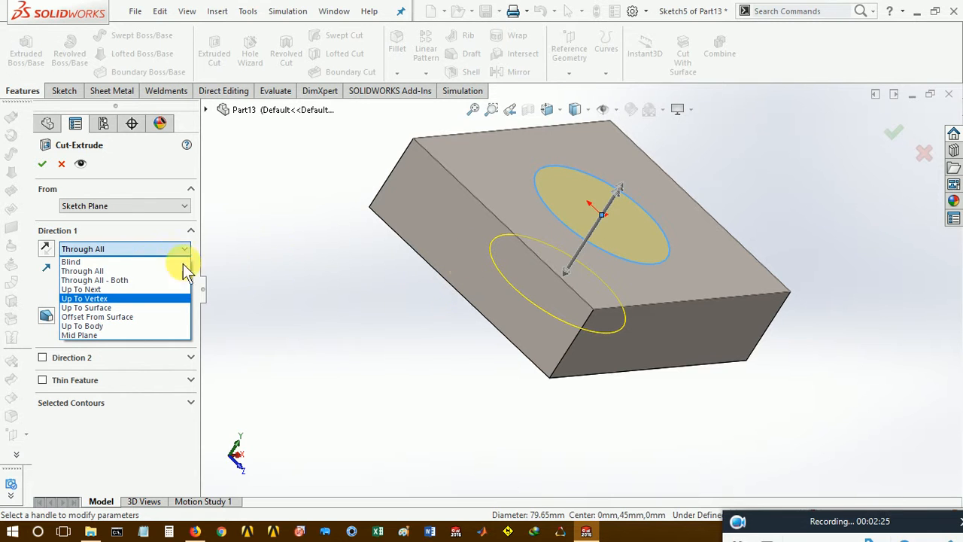
pyautogui.click(110, 291)
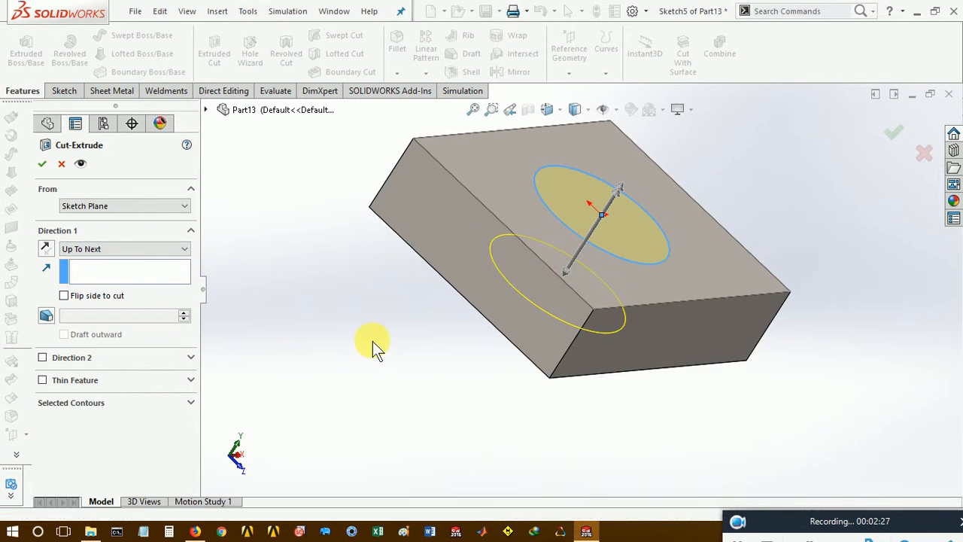
# Step: Select the block's bottom face as the direction reference for the circular cut
pyautogui.moveTo(373, 341); pyautogui.dragTo(476, 243, button='middle')
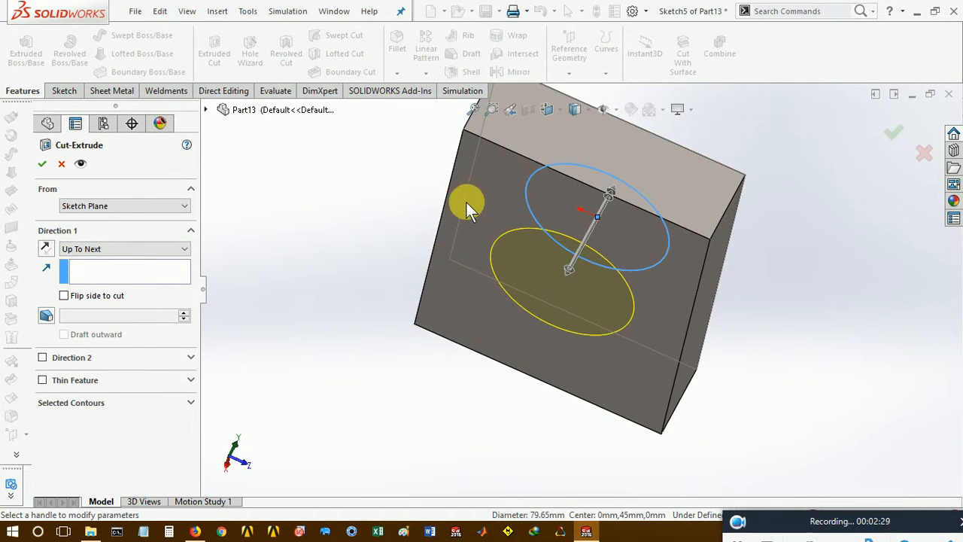
pyautogui.click(501, 193)
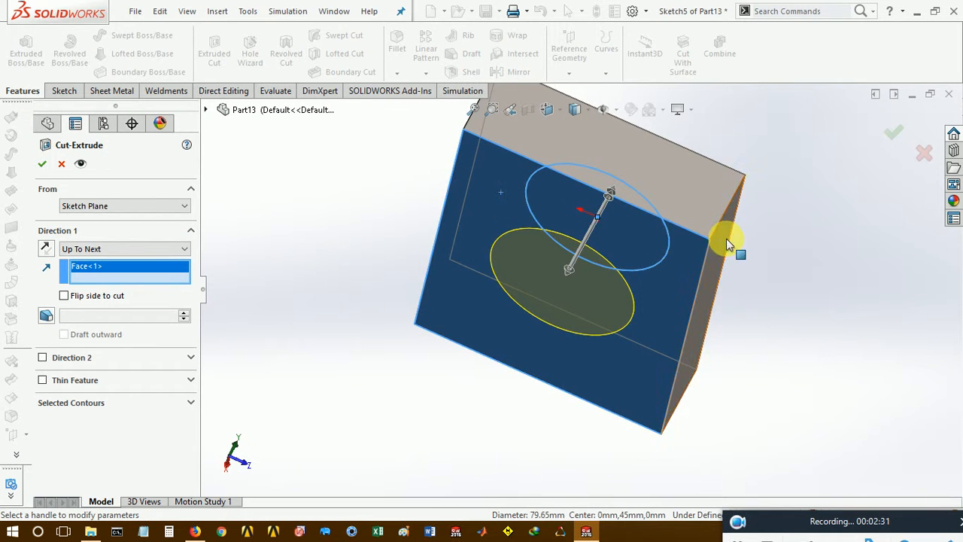
pyautogui.moveTo(726, 239); pyautogui.dragTo(544, 308, button='middle')
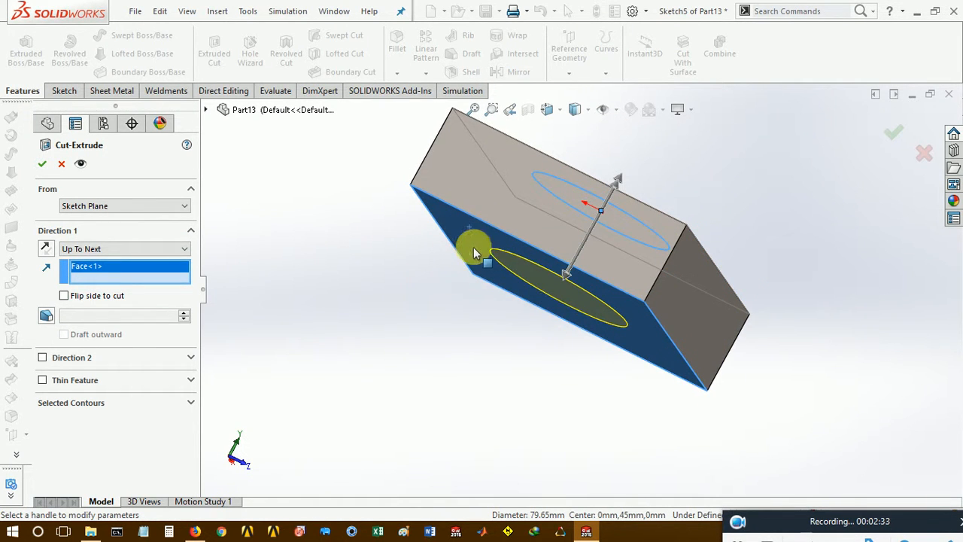
# Step: Try the Up To Surface end condition and the Offset From Surface one with a 30 mm offset from the block's top face
pyautogui.click(116, 249)
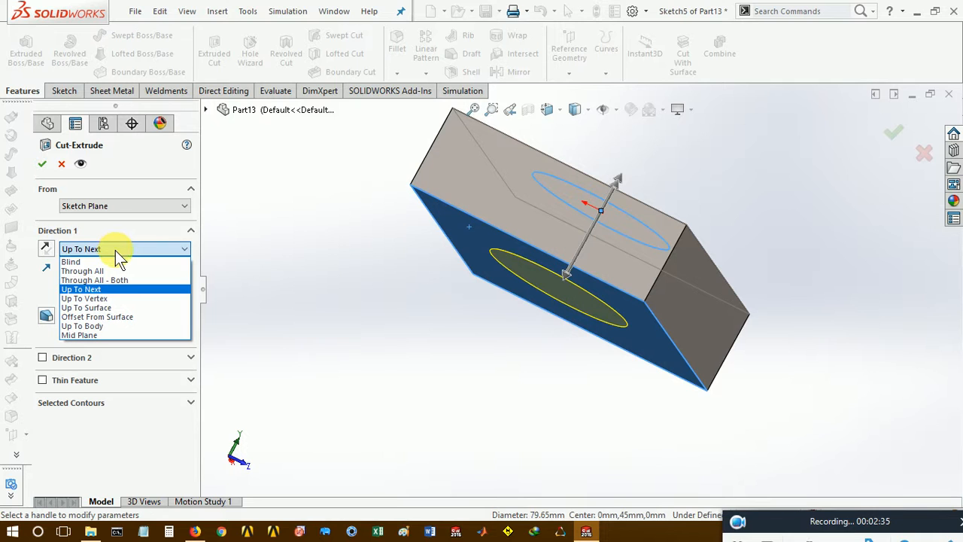
pyautogui.click(103, 308)
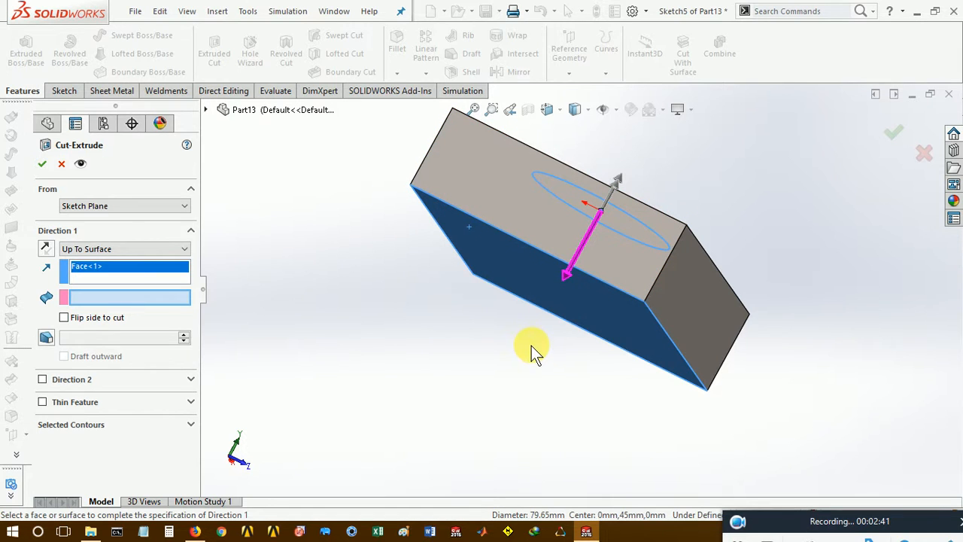
pyautogui.click(151, 249)
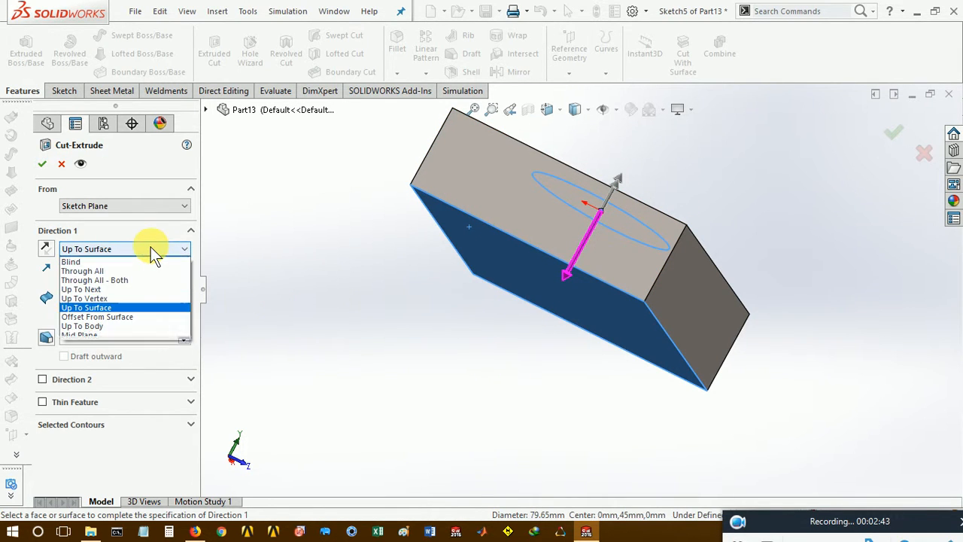
pyautogui.click(140, 320)
pyautogui.moveTo(318, 280); pyautogui.dragTo(570, 204, button='middle')
pyautogui.click(506, 227)
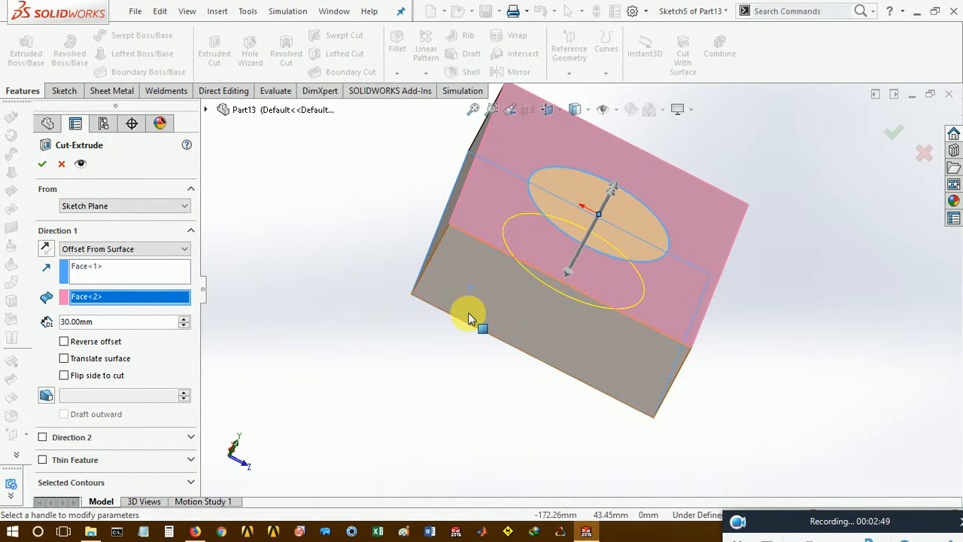
pyautogui.moveTo(468, 314); pyautogui.dragTo(470, 247, button='middle')
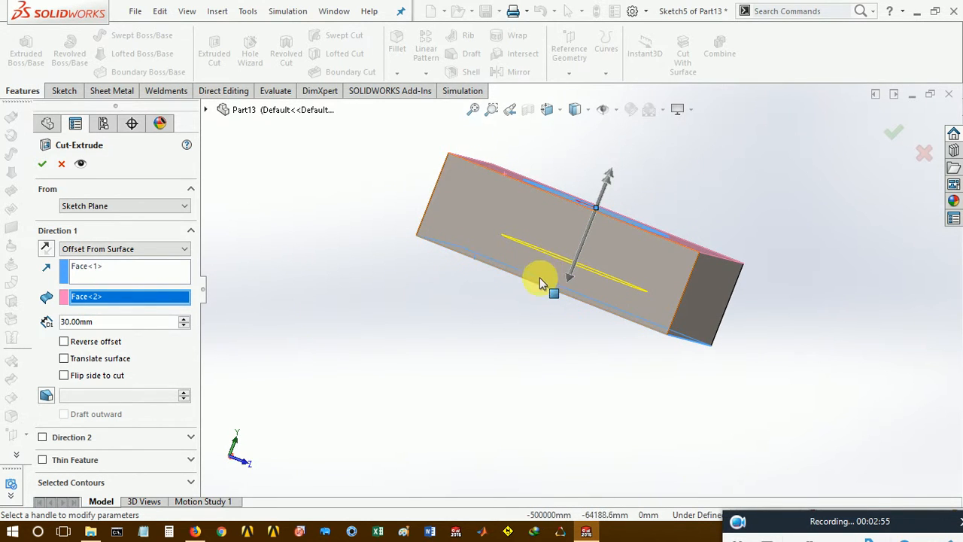
pyautogui.click(64, 341)
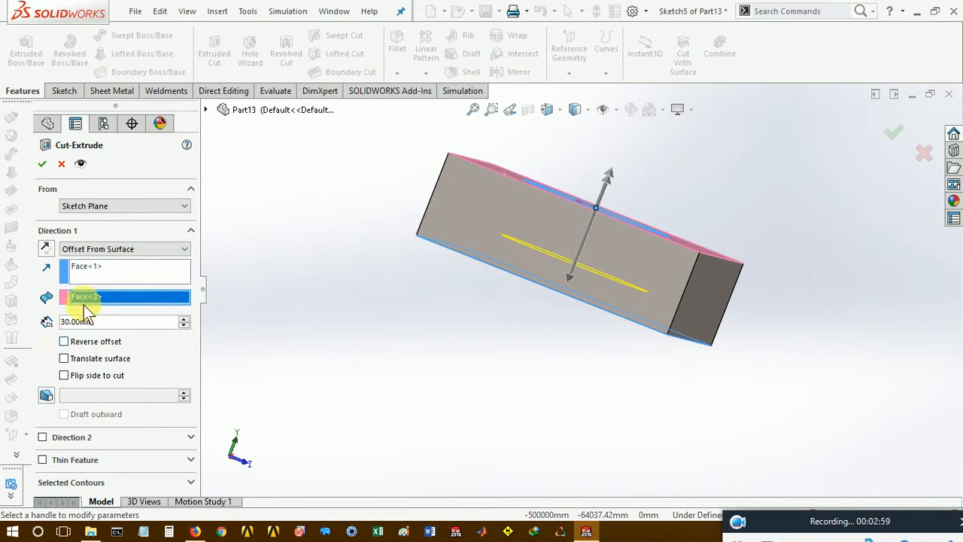
# Step: Set the circular cut's end condition to Through All
pyautogui.click(109, 249)
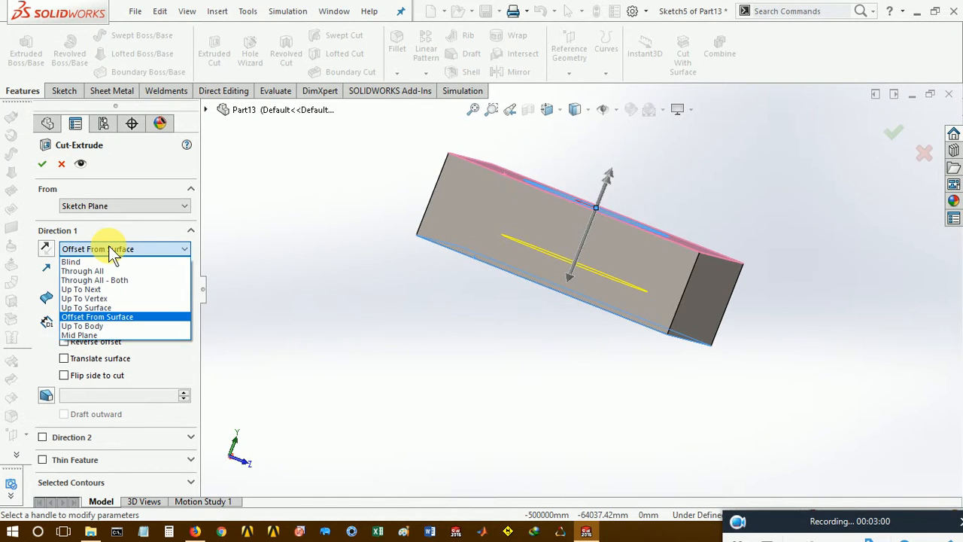
pyautogui.click(266, 268)
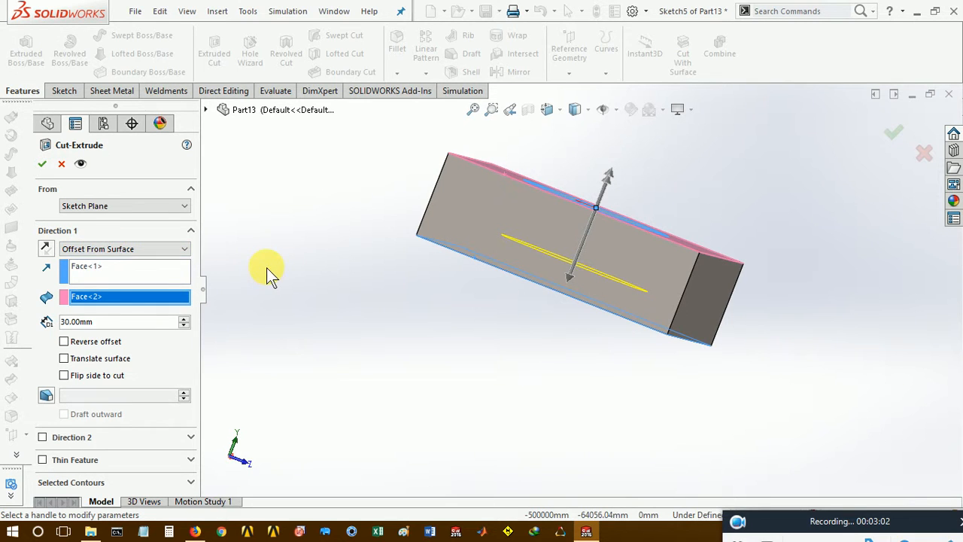
pyautogui.click(122, 253)
pyautogui.click(117, 264)
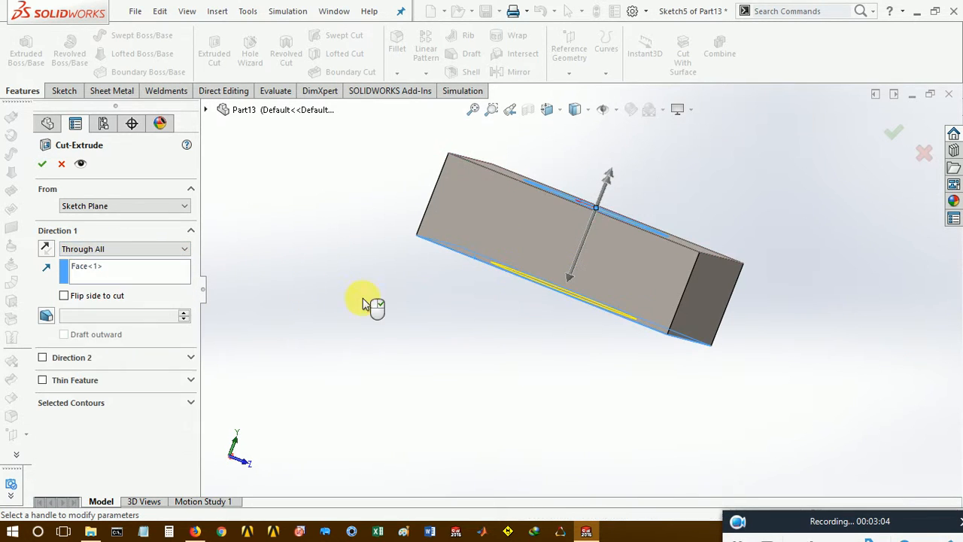
# Step: Add a draft angle of 30 degrees to the circular cut
pyautogui.click(47, 317)
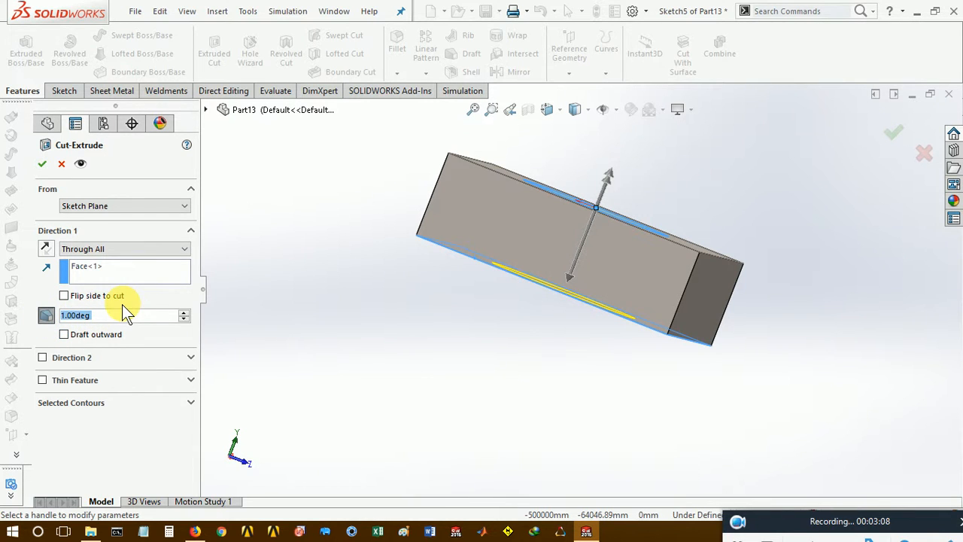
pyautogui.write('30')
pyautogui.press('Return')
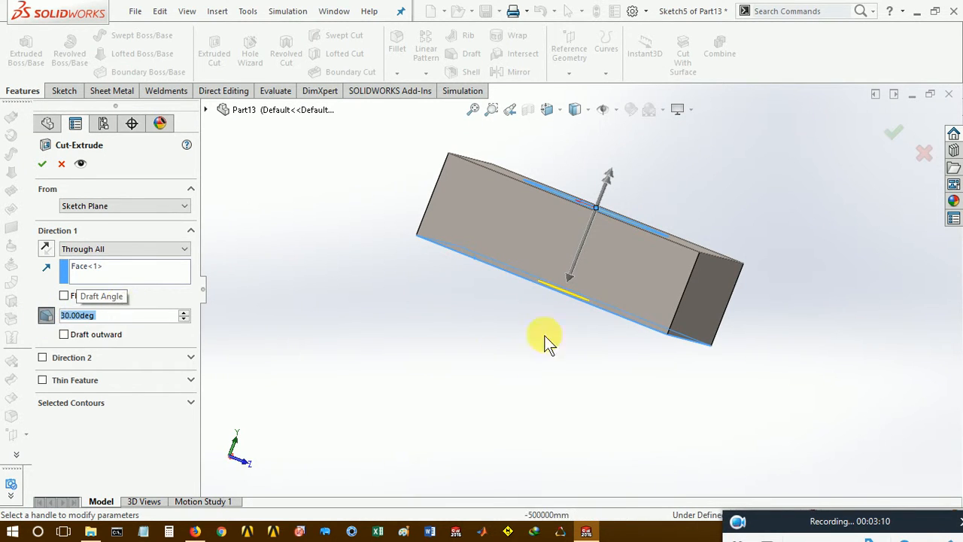
pyautogui.moveTo(549, 194); pyautogui.dragTo(576, 305, button='middle')
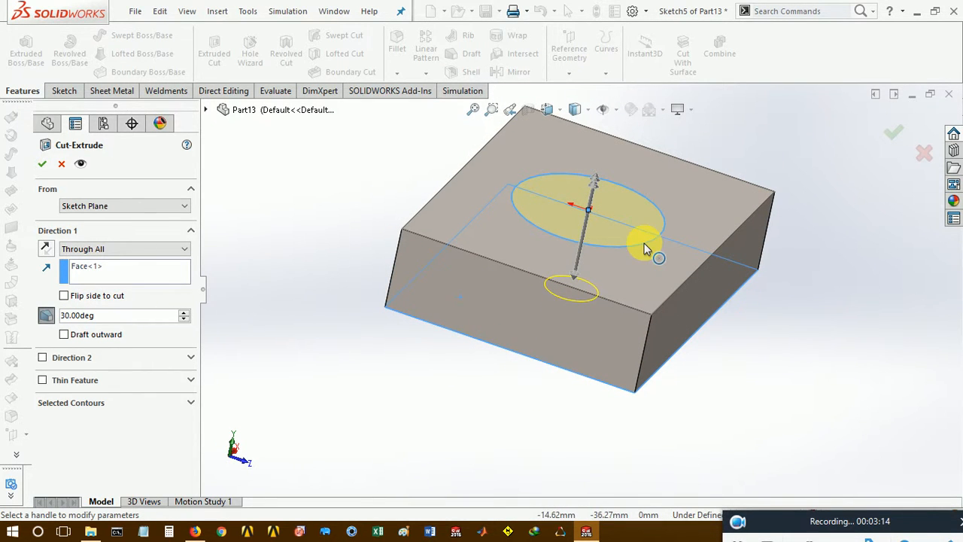
# Step: Try drafting the circular cut outward and switch the option back off
pyautogui.click(64, 334)
pyautogui.moveTo(344, 381); pyautogui.dragTo(355, 344, button='middle')
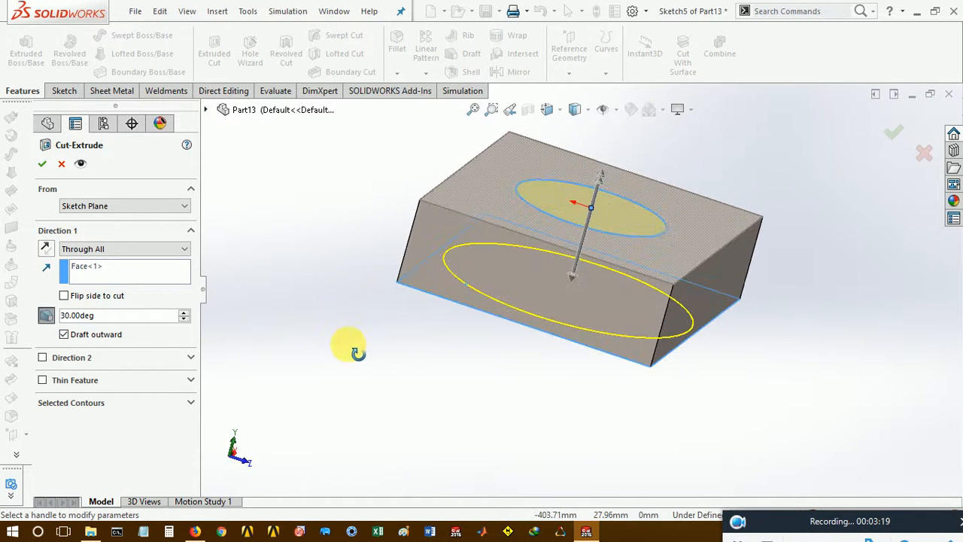
pyautogui.click(64, 335)
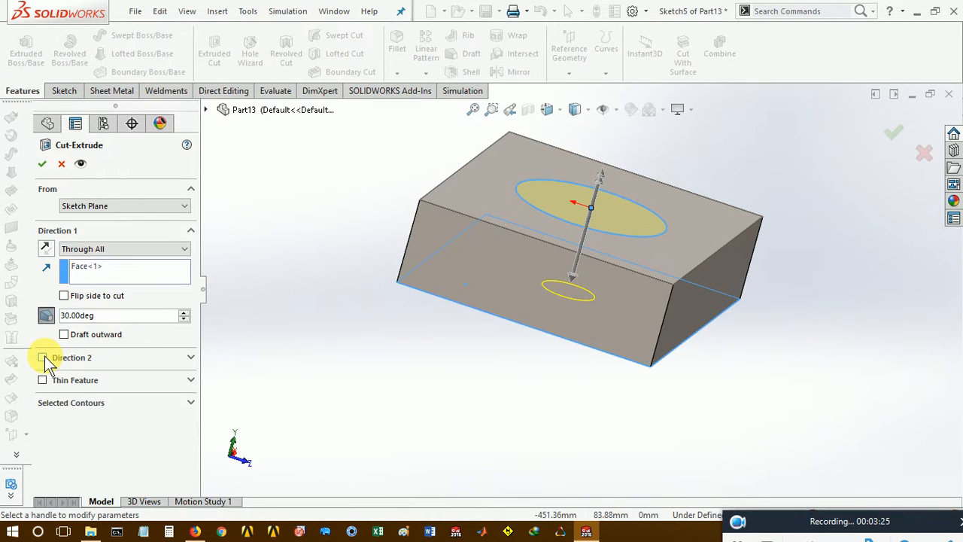
# Step: Make the circular cut a one-direction thin feature with a thickness of 10 mm
pyautogui.click(42, 380)
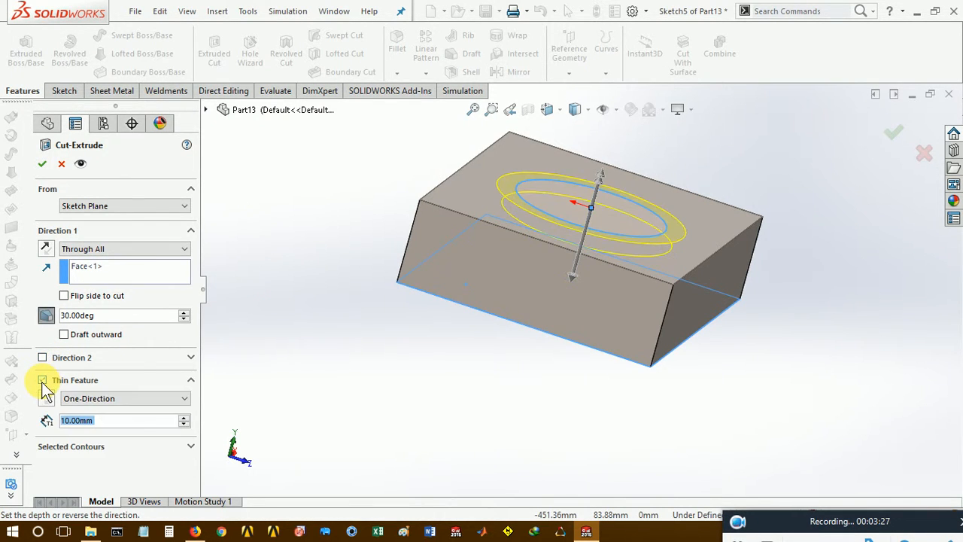
pyautogui.moveTo(451, 297); pyautogui.dragTo(448, 381, button='middle')
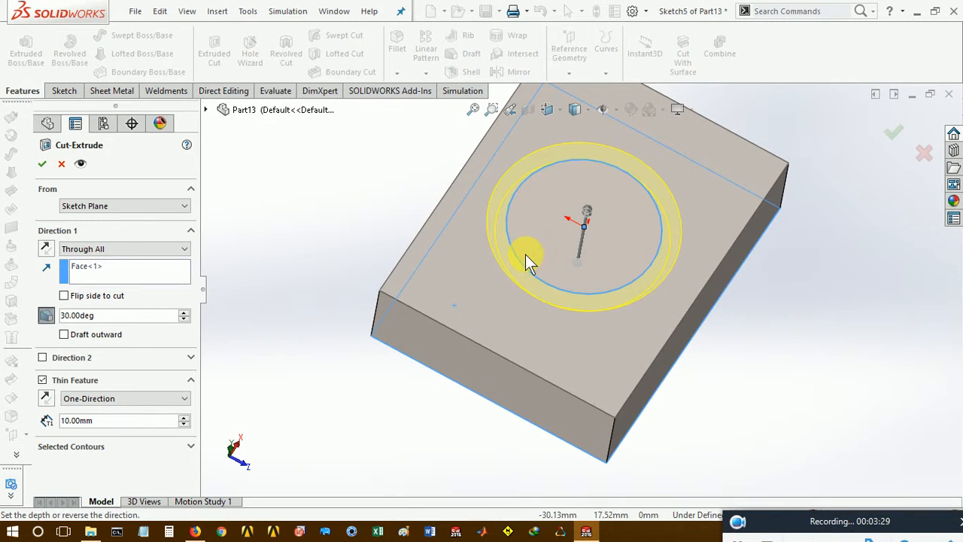
pyautogui.moveTo(526, 254); pyautogui.dragTo(539, 230, button='middle')
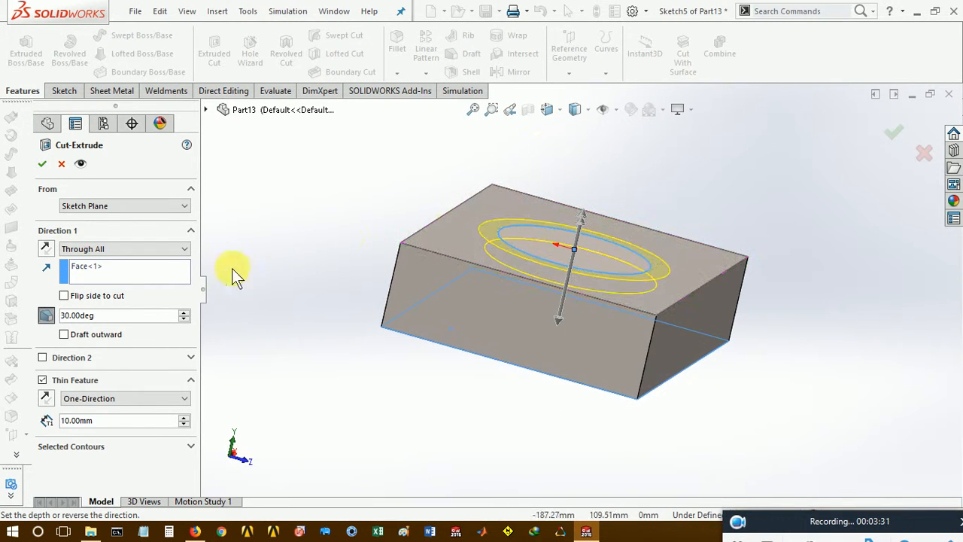
pyautogui.moveTo(468, 299)
pyautogui.mouseDown(button='middle')
pyautogui.moveTo(480, 256)
pyautogui.moveTo(475, 298)
pyautogui.mouseUp(button='middle')
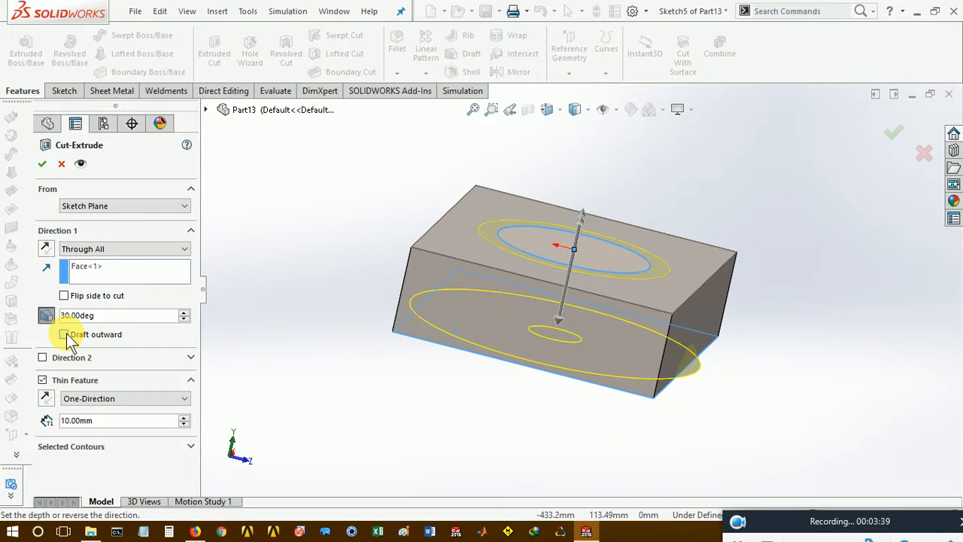
# Step: Draft the thin cut outward and reverse its thickness direction to the inside of the circle
pyautogui.moveTo(623, 351); pyautogui.dragTo(647, 474, button='middle')
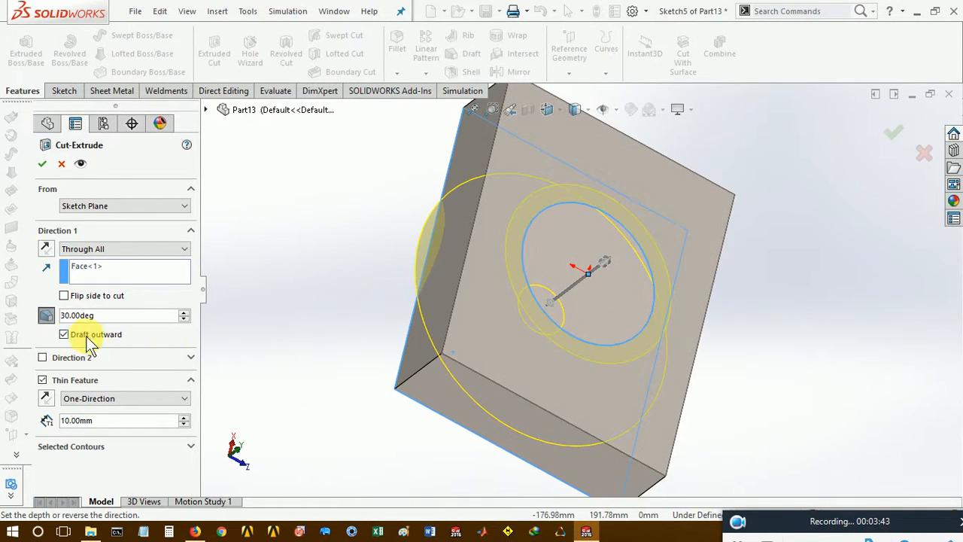
pyautogui.click(63, 335)
pyautogui.click(43, 381)
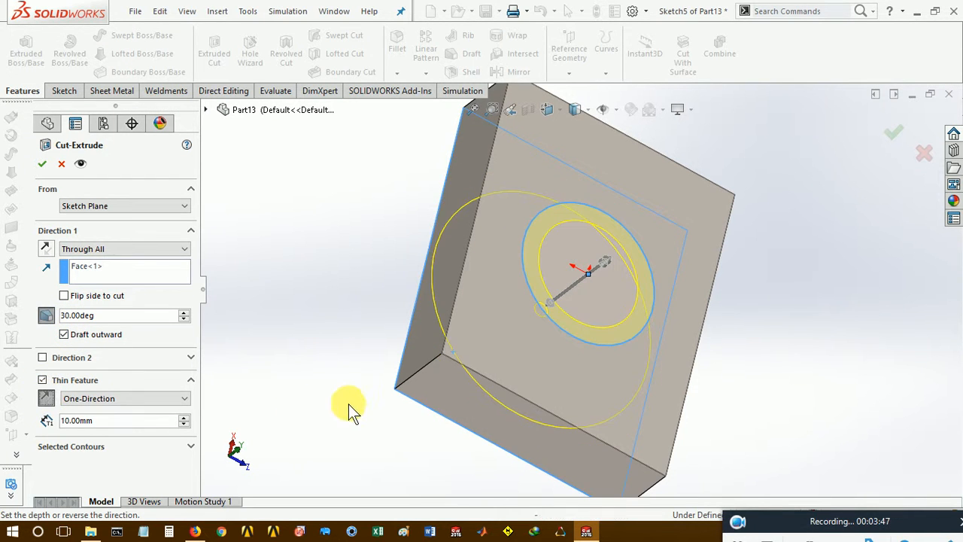
# Step: Finish the thin cut, keeping all bodies, and inspect the conical cut from below and above
pyautogui.moveTo(350, 408); pyautogui.dragTo(298, 323, button='middle')
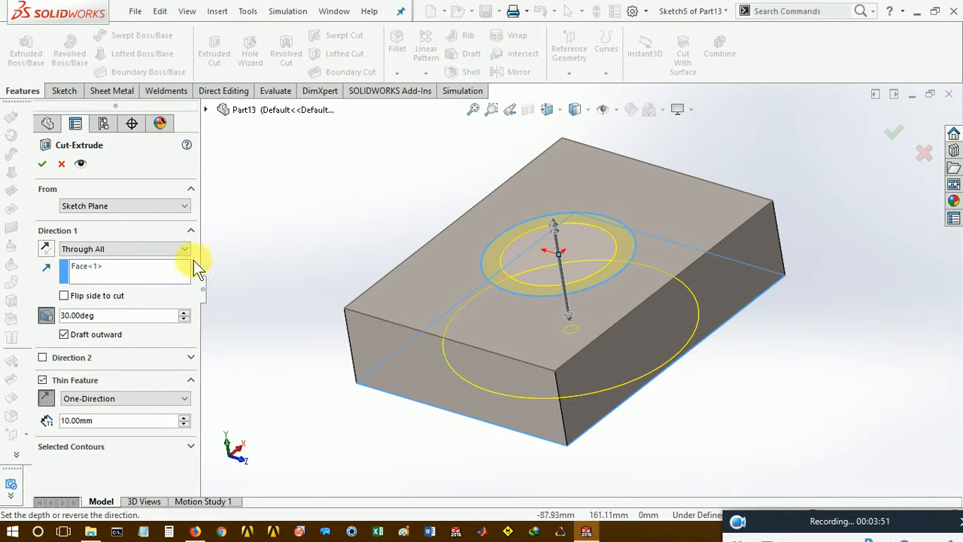
pyautogui.click(43, 163)
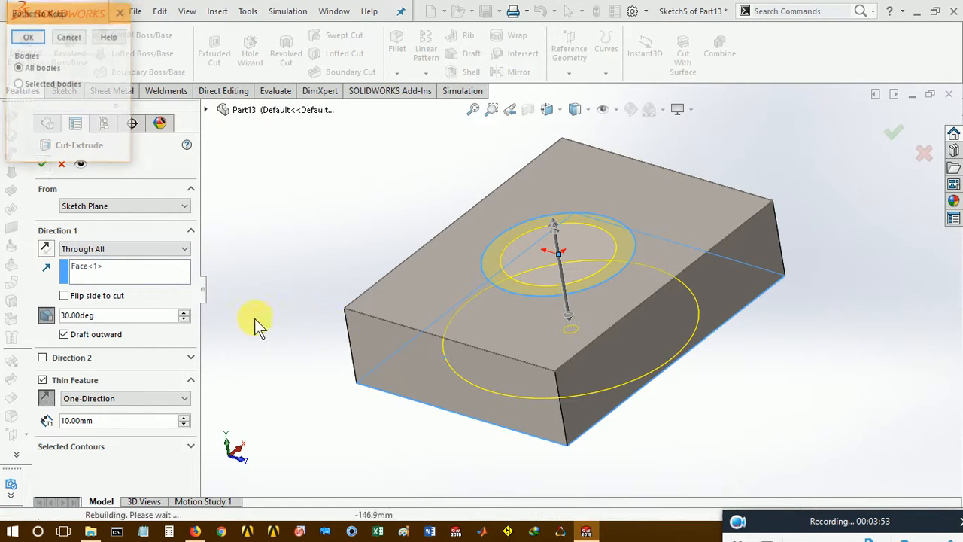
pyautogui.click(36, 37)
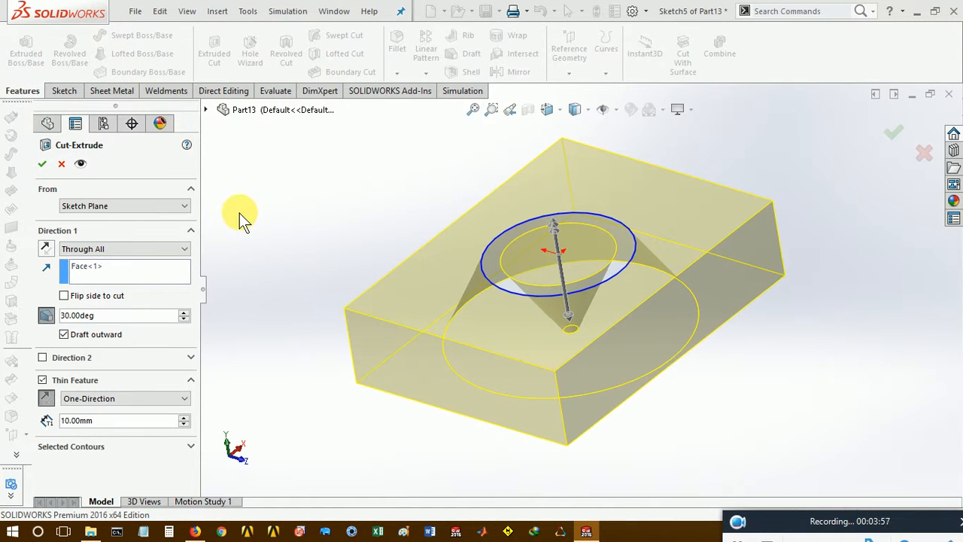
pyautogui.moveTo(577, 301); pyautogui.dragTo(362, 466, button='middle')
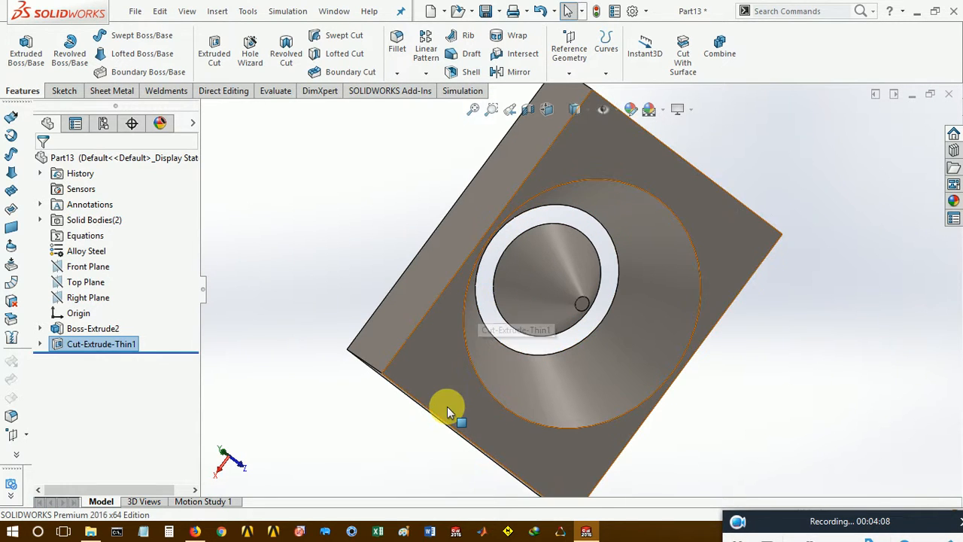
pyautogui.moveTo(619, 295); pyautogui.dragTo(437, 386, button='middle')
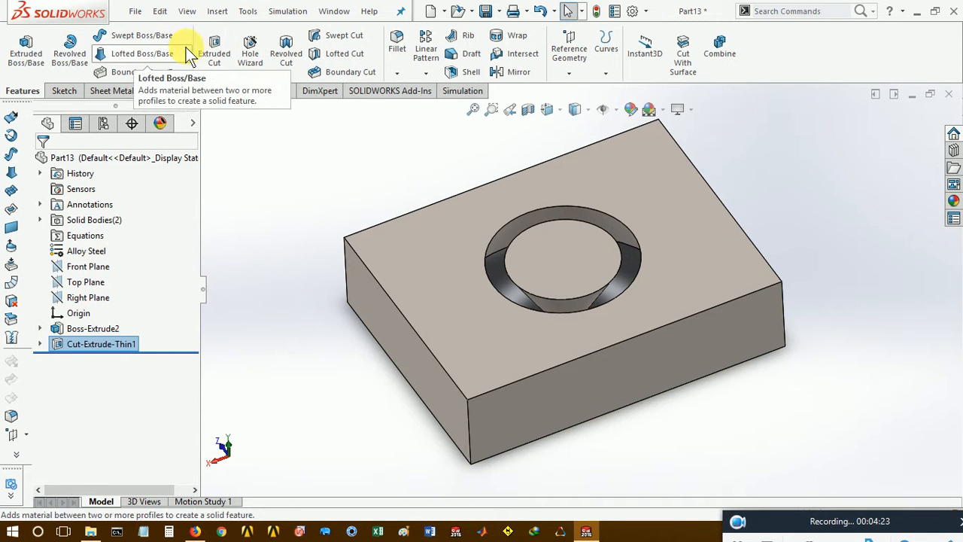
pyautogui.click(69, 90)
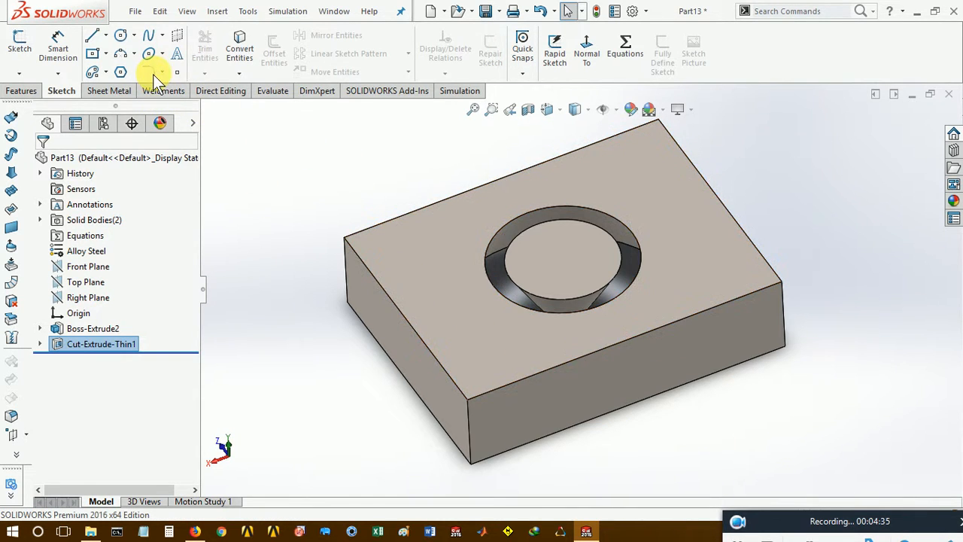
pyautogui.moveTo(829, 524); pyautogui.dragTo(774, 417)
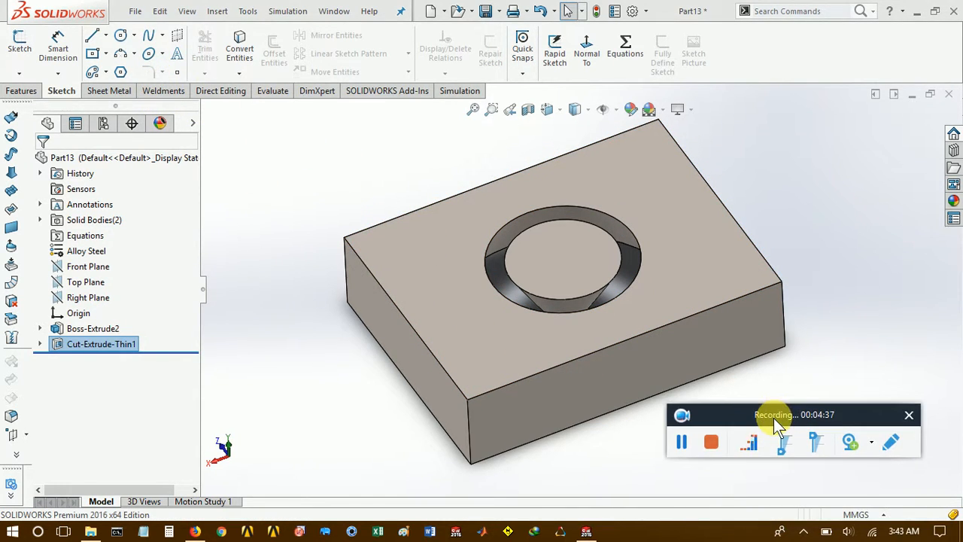